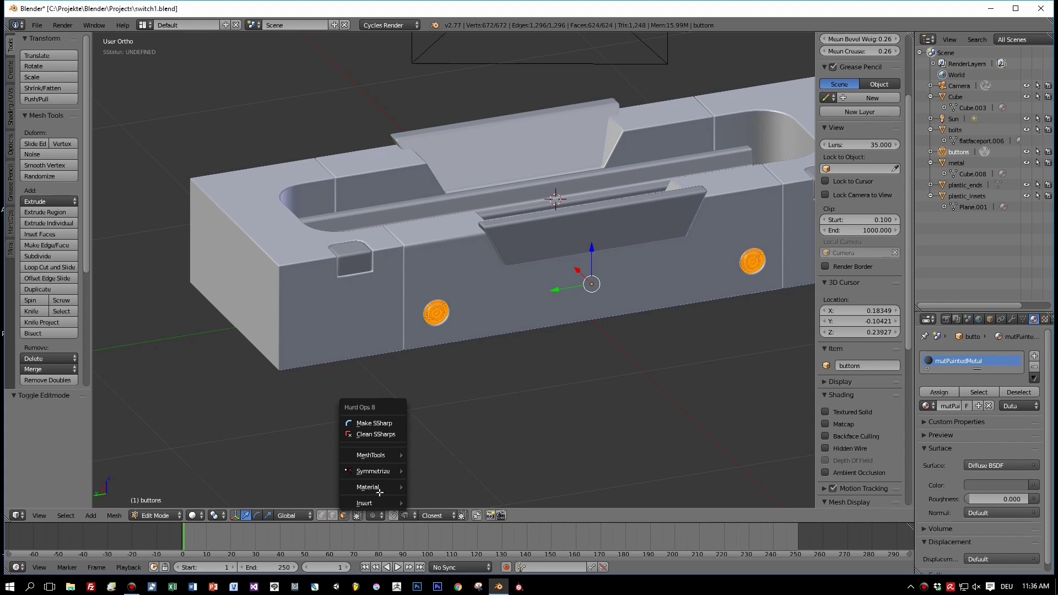
# - Leave mesh editing of the buttons object and show its UV Preview from the Hard Ops operations
pyautogui.moveTo(376, 489)
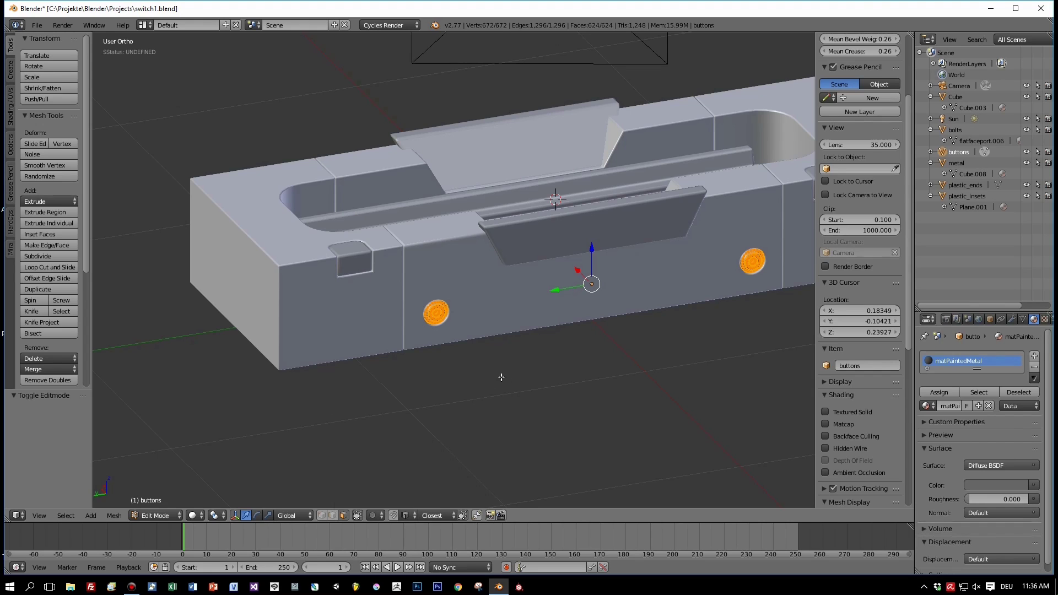
pyautogui.press('Tab')
pyautogui.press('q')
pyautogui.moveTo(472, 407)
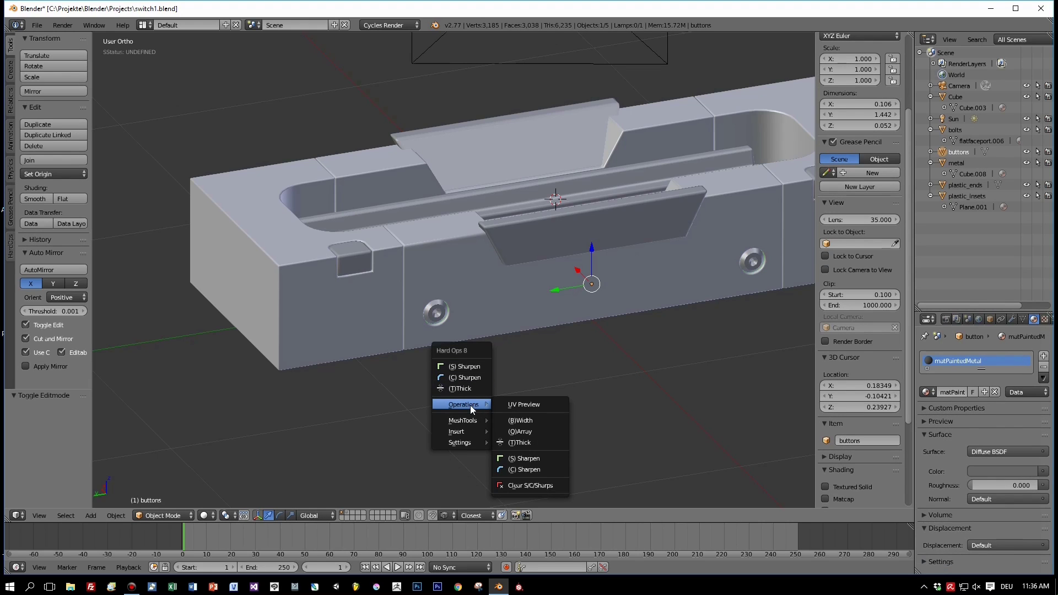
pyautogui.click(512, 404)
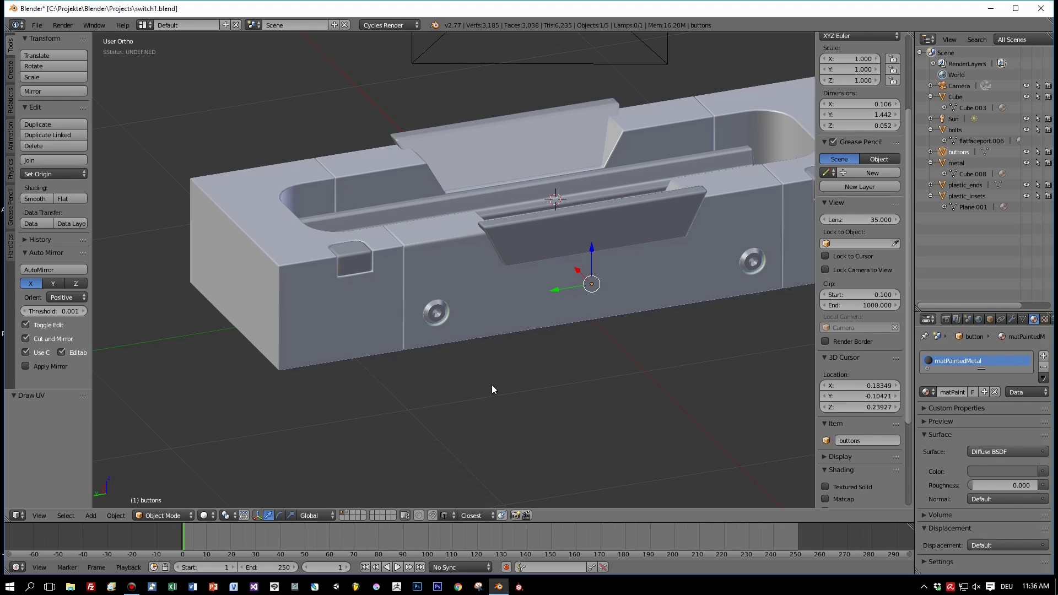
# - Select the metal body, the buttons and the plastic insets together
pyautogui.scroll(-3, 453, 369)
pyautogui.scroll(5, 453, 370)
pyautogui.moveTo(453, 369); pyautogui.dragTo(482, 397, button='middle')
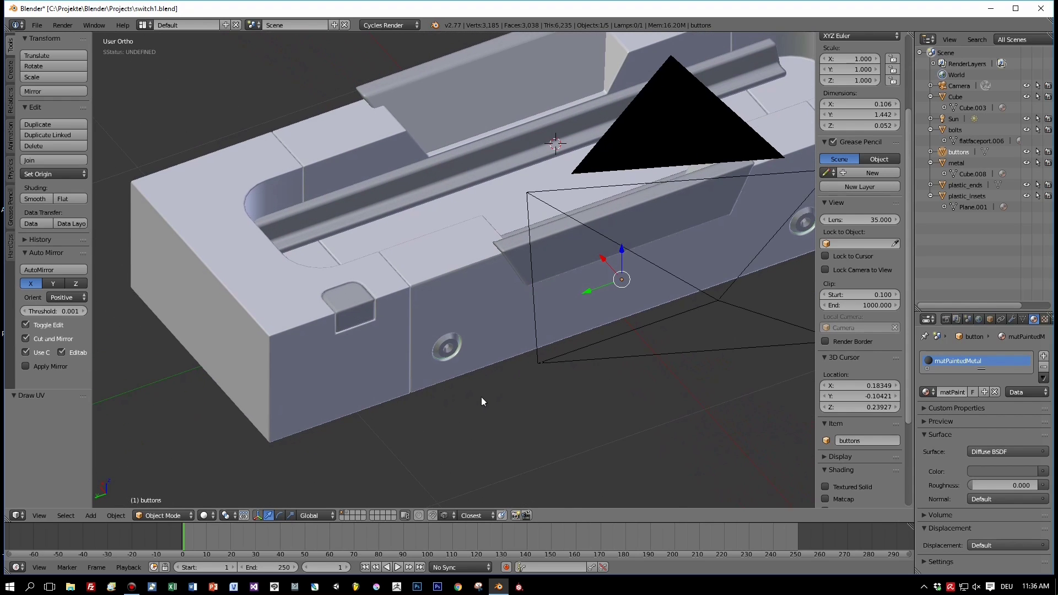
pyautogui.scroll(-1, 482, 402)
pyautogui.scroll(-4, 482, 397)
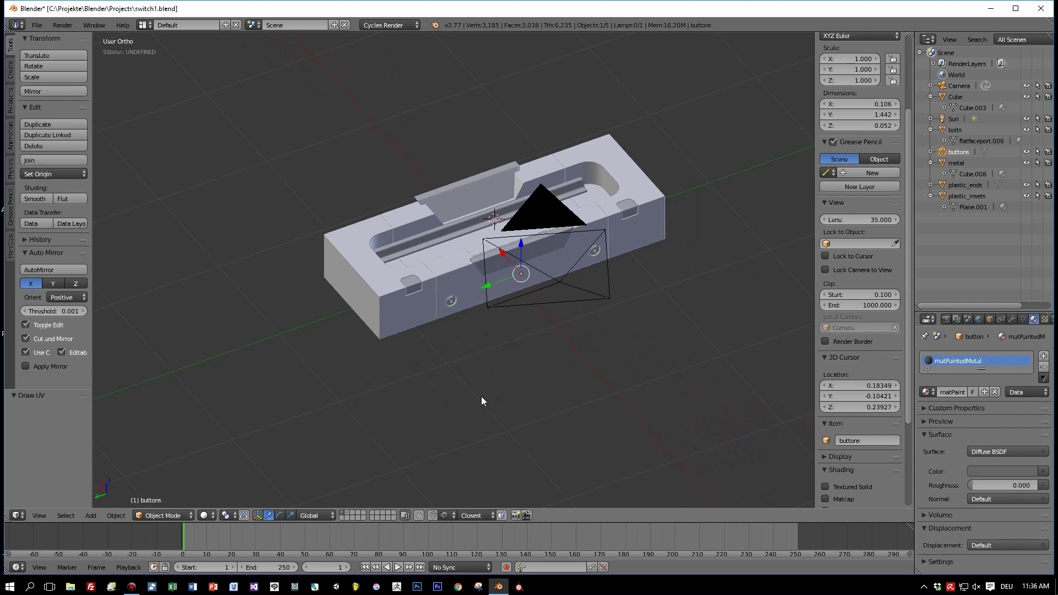
pyautogui.scroll(2, 481, 396)
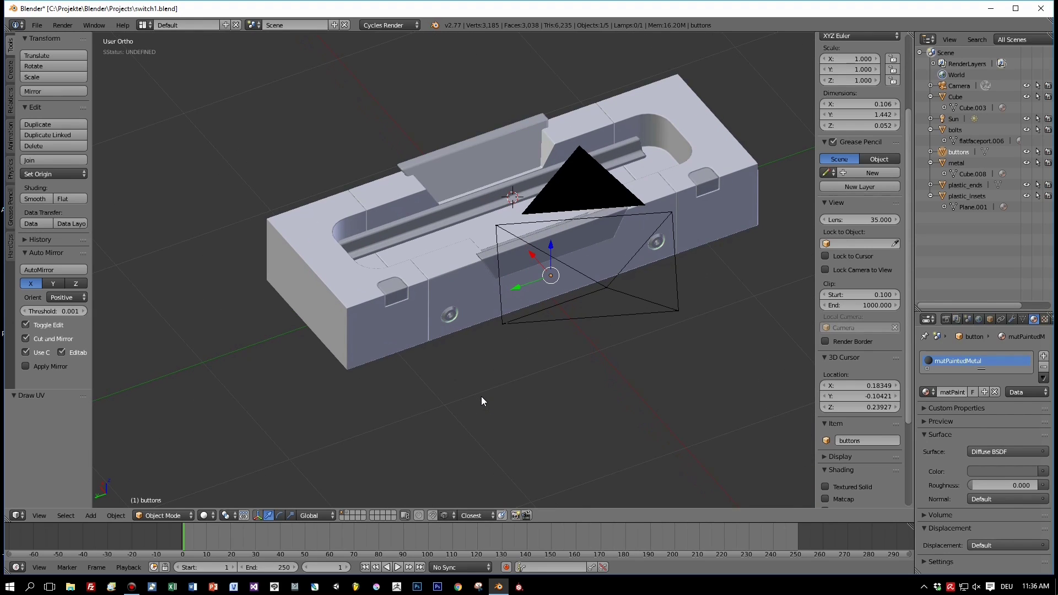
pyautogui.rightClick(434, 266)
pyautogui.keyDown('shift'); pyautogui.rightClick(448, 316); pyautogui.keyUp('shift')
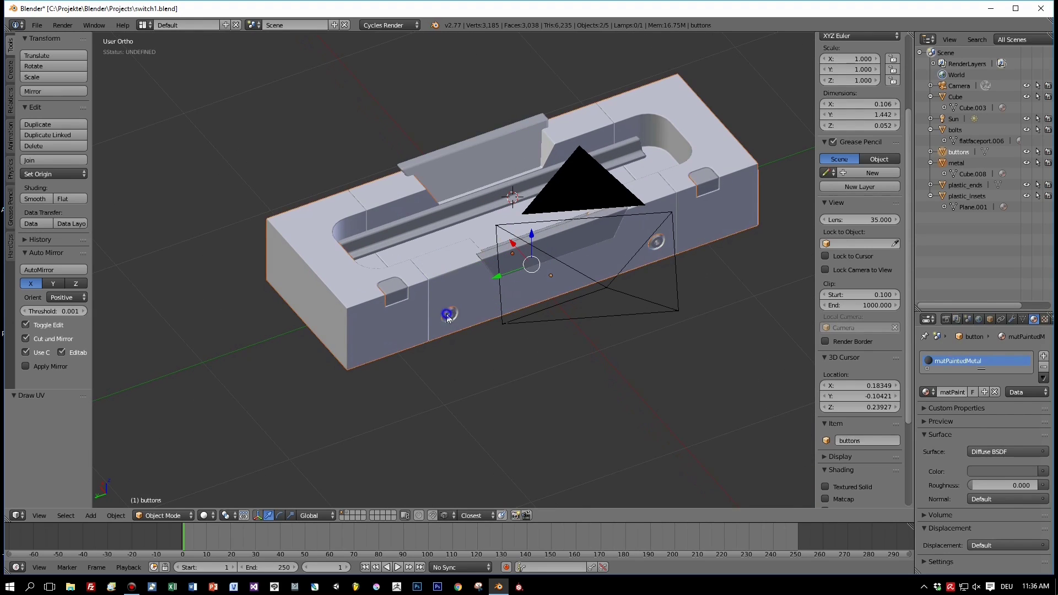
pyautogui.keyDown('shift'); pyautogui.rightClick(399, 289); pyautogui.keyUp('shift')
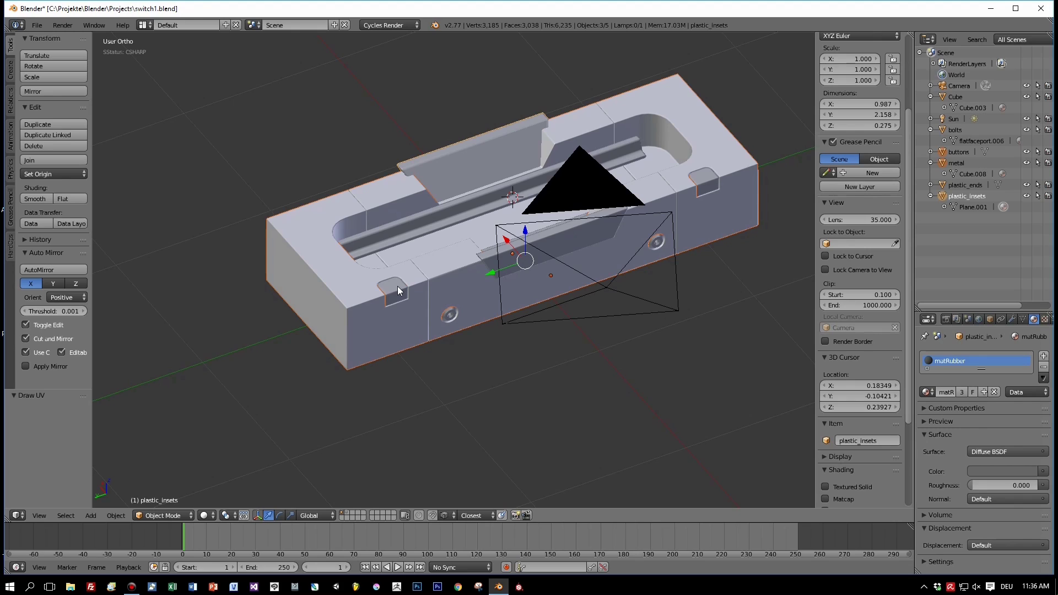
# - Export only the selected objects as FBX, limited to mesh types, overwriting metal_box.fbx in the Projects folder
pyautogui.click(38, 25)
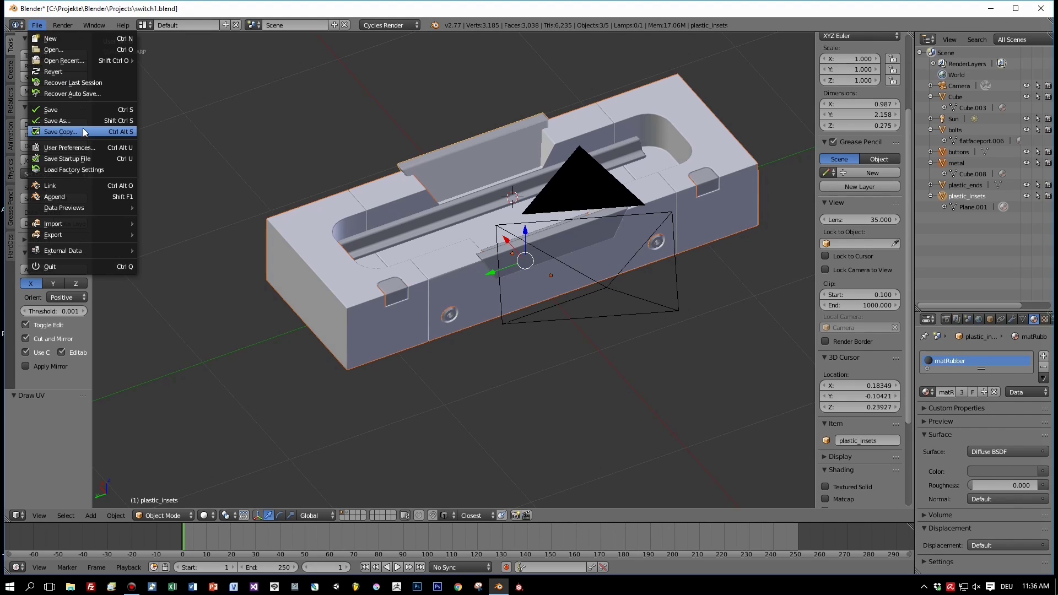
pyautogui.moveTo(59, 235)
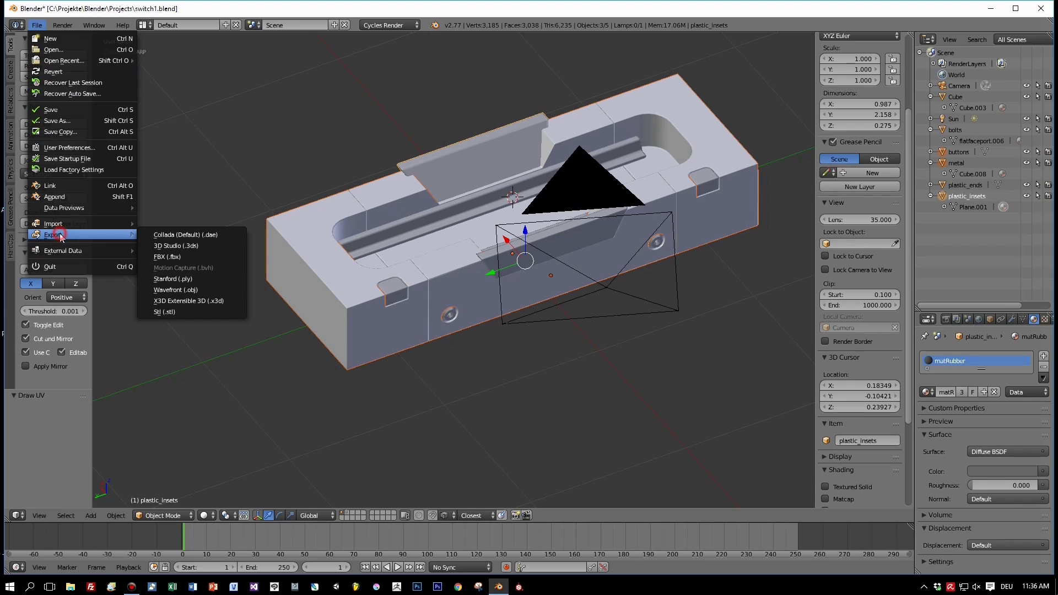
pyautogui.click(180, 258)
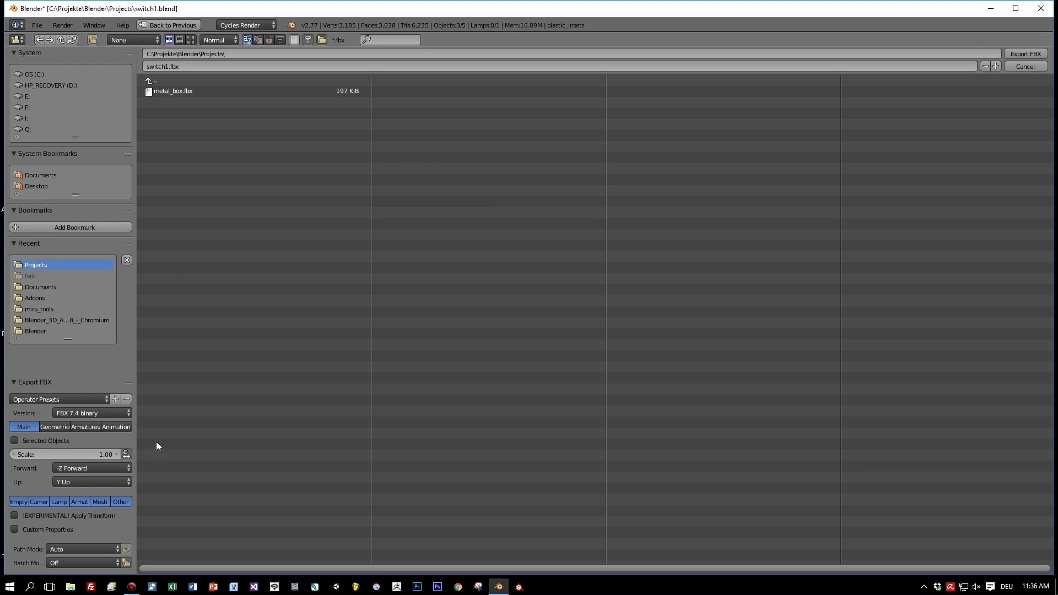
pyautogui.click(99, 503)
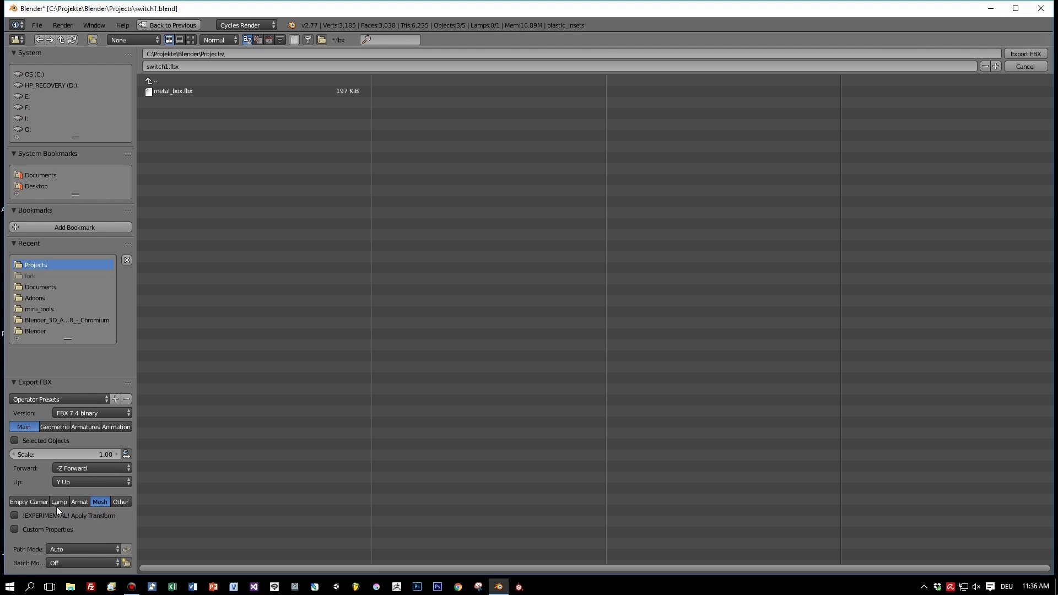
pyautogui.click(15, 440)
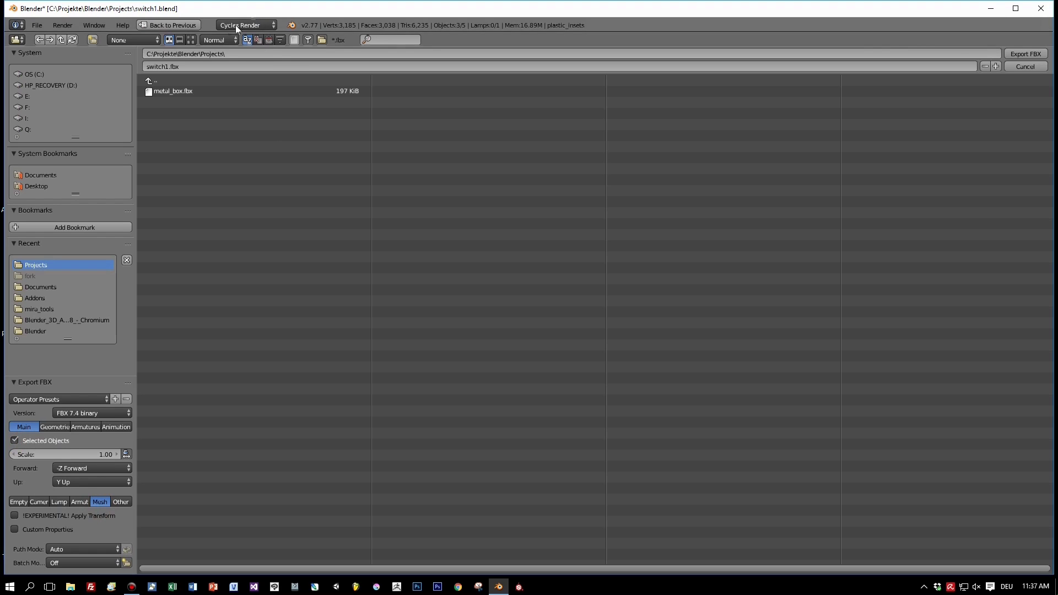
pyautogui.click(181, 92)
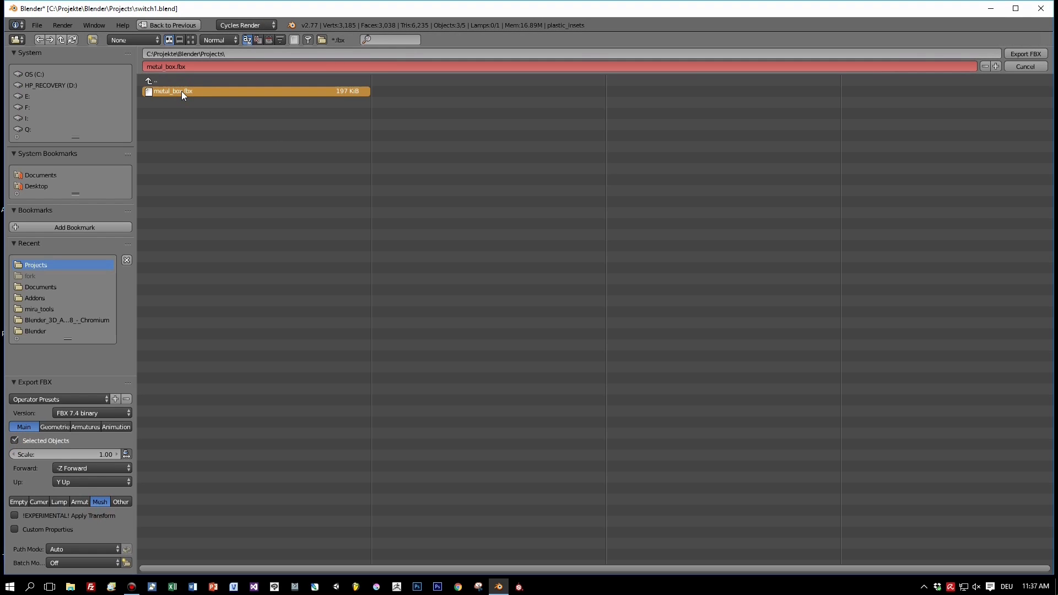
pyautogui.click(1017, 54)
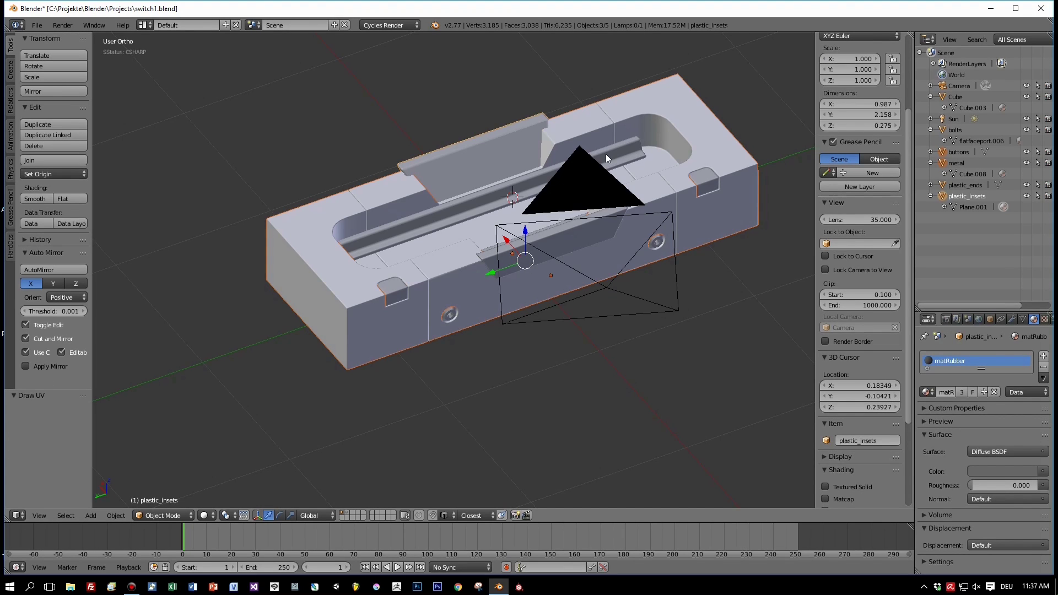
# - Switch to Substance Painter, decline the new version download and close the welcome window
pyautogui.click(520, 588)
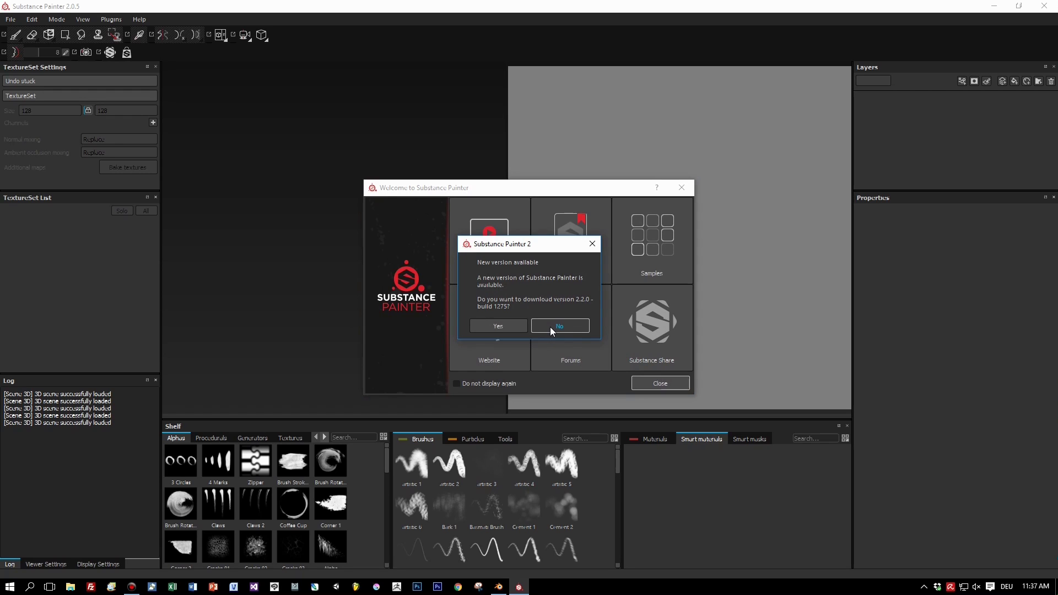
pyautogui.click(550, 326)
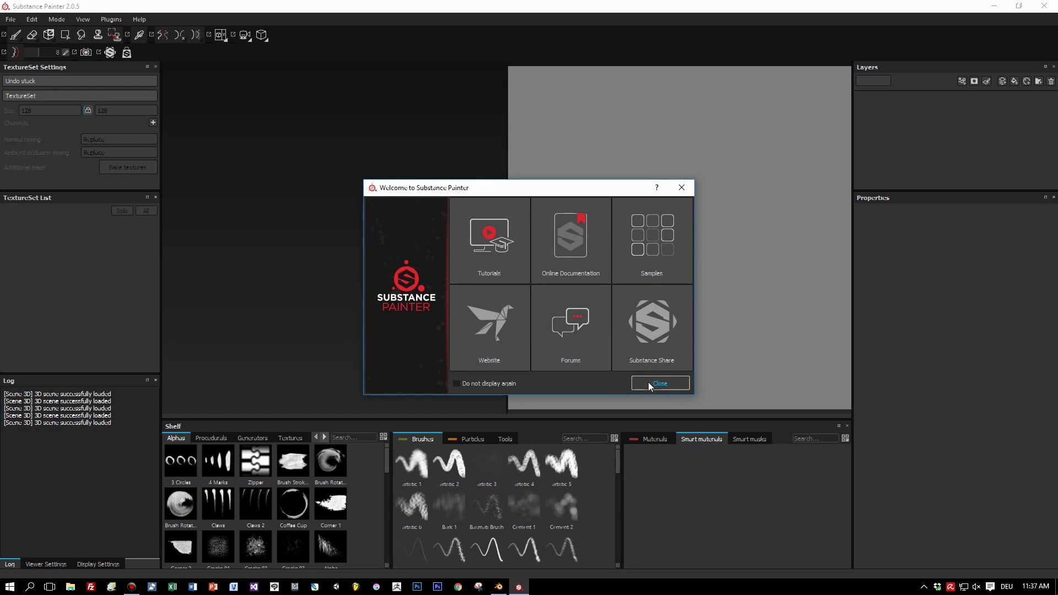
pyautogui.click(648, 382)
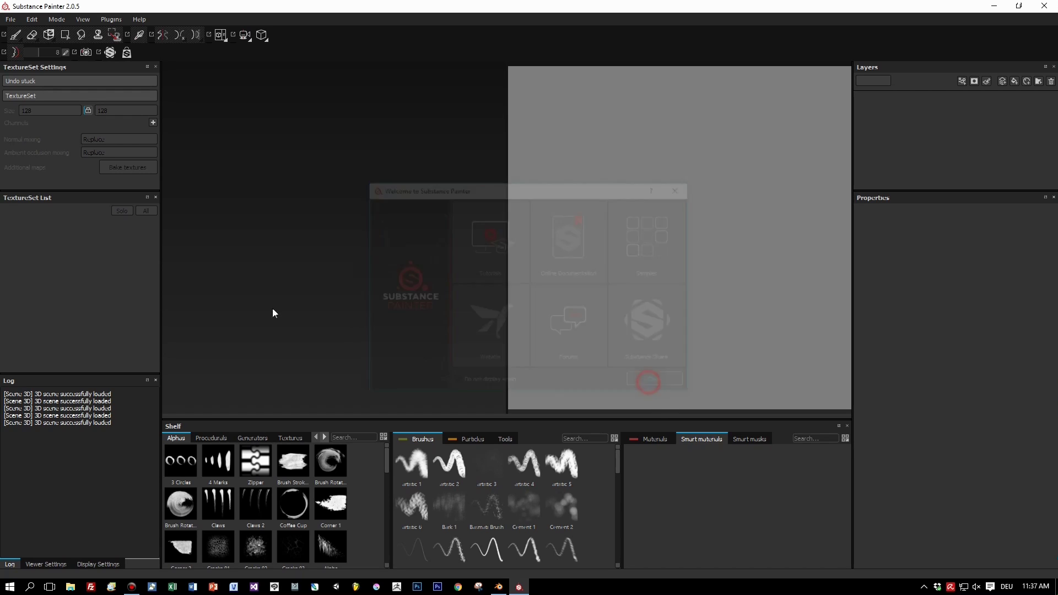
# - Create a new project from metal_box.fbx with the pbr-metal-rough template and a document resolution of 1024
pyautogui.click(12, 21)
pyautogui.click(20, 32)
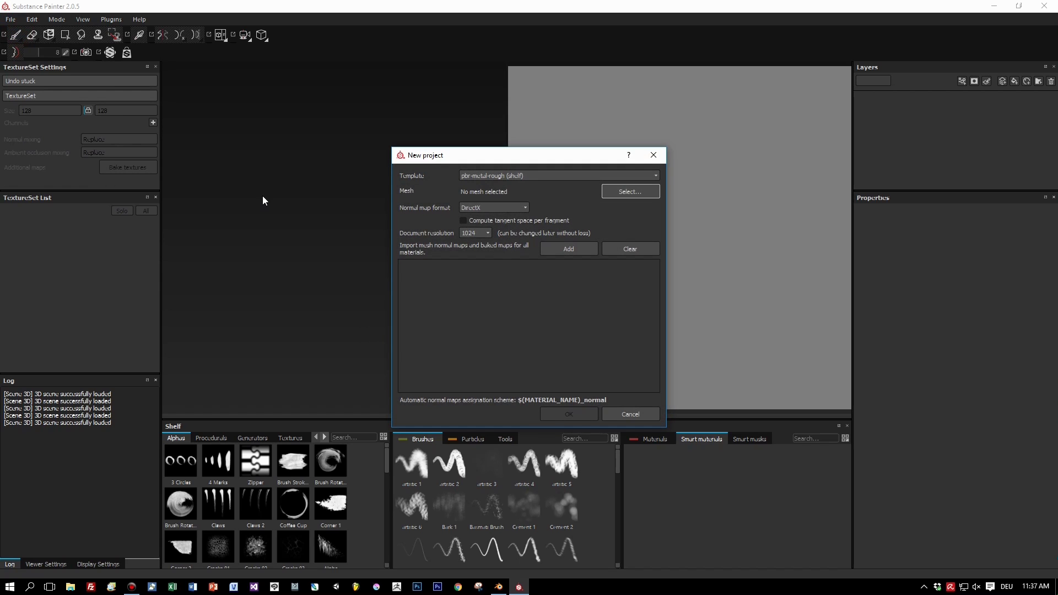
pyautogui.click(638, 192)
pyautogui.doubleClick(732, 250)
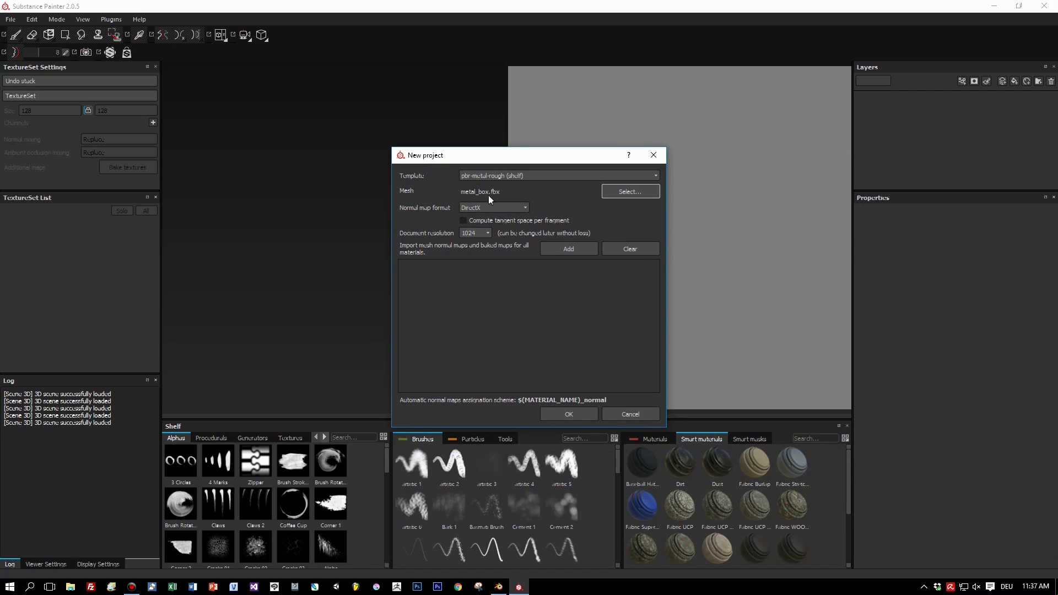
pyautogui.click(474, 234)
pyautogui.click(477, 234)
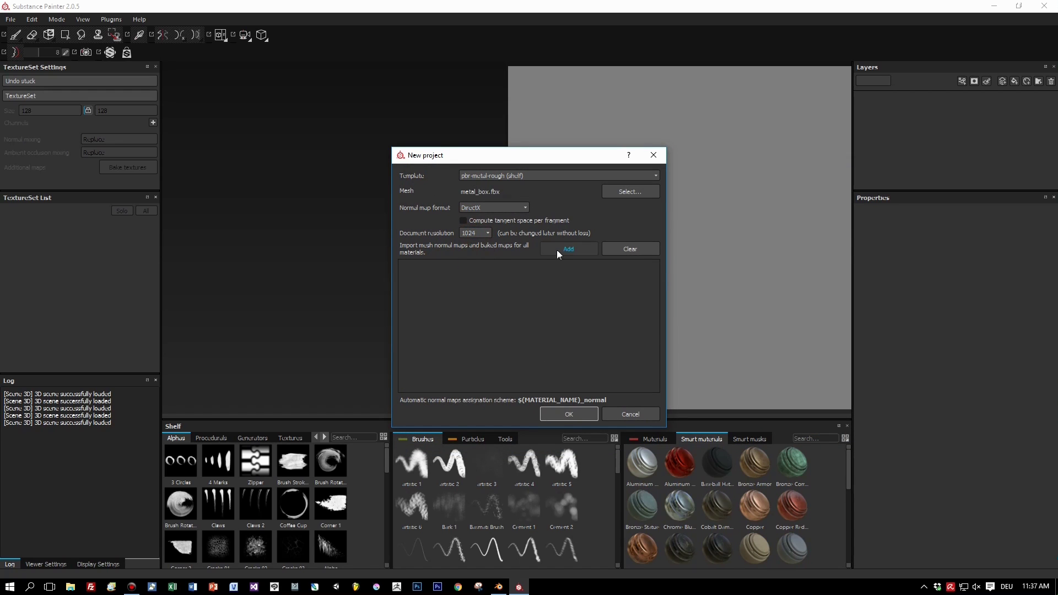
pyautogui.click(565, 414)
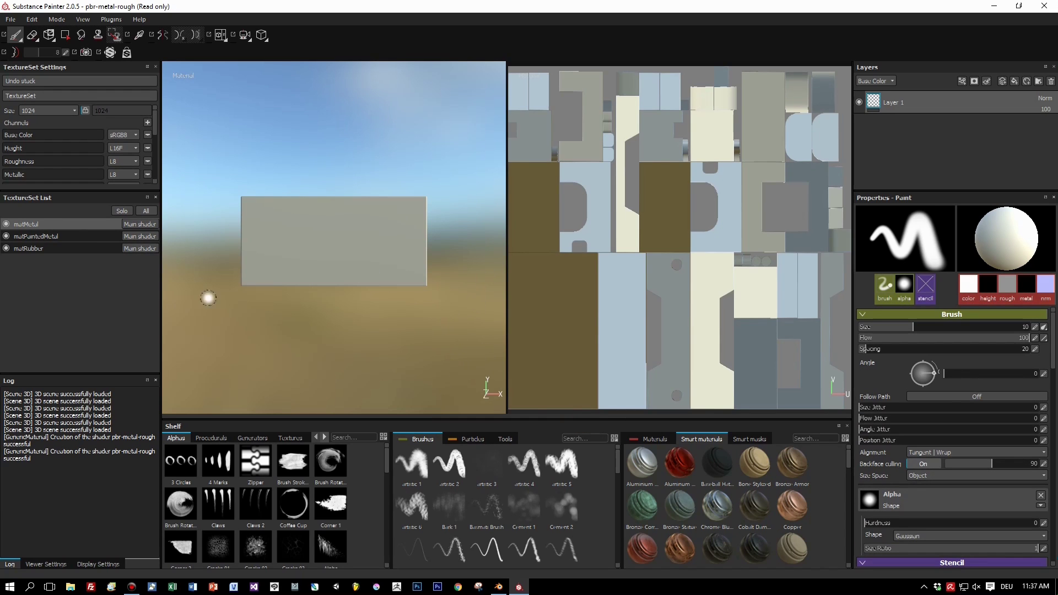
# - Inspect the imported model from several angles and view the UV layouts of the matPaintedMetal and matRubber texture sets
pyautogui.moveTo(409, 312)
pyautogui.keyDown('ctrl'); pyautogui.mouseDown()
pyautogui.moveTo(442, 300)
pyautogui.moveTo(345, 366)
pyautogui.moveTo(293, 354)
pyautogui.moveTo(362, 365)
pyautogui.moveTo(366, 349)
pyautogui.mouseUp(); pyautogui.keyUp('ctrl')
pyautogui.keyDown('alt'); pyautogui.moveTo(366, 350); pyautogui.dragTo(390, 333, button='right'); pyautogui.keyUp('alt')
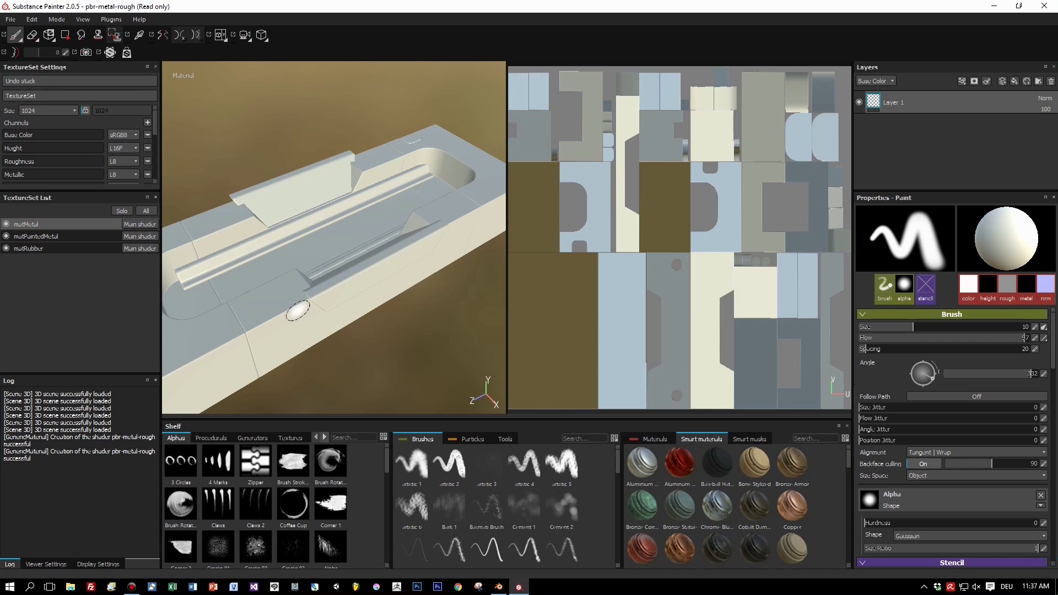
pyautogui.moveTo(397, 331)
pyautogui.keyDown('alt'); pyautogui.mouseDown()
pyautogui.moveTo(403, 317)
pyautogui.moveTo(386, 336)
pyautogui.mouseUp(); pyautogui.keyUp('alt')
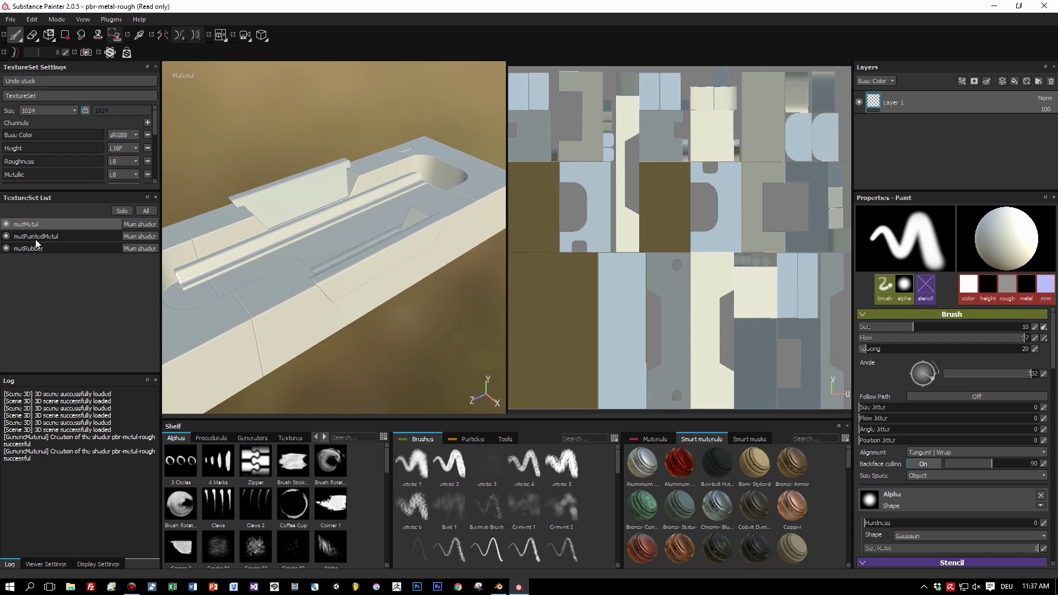
pyautogui.click(20, 238)
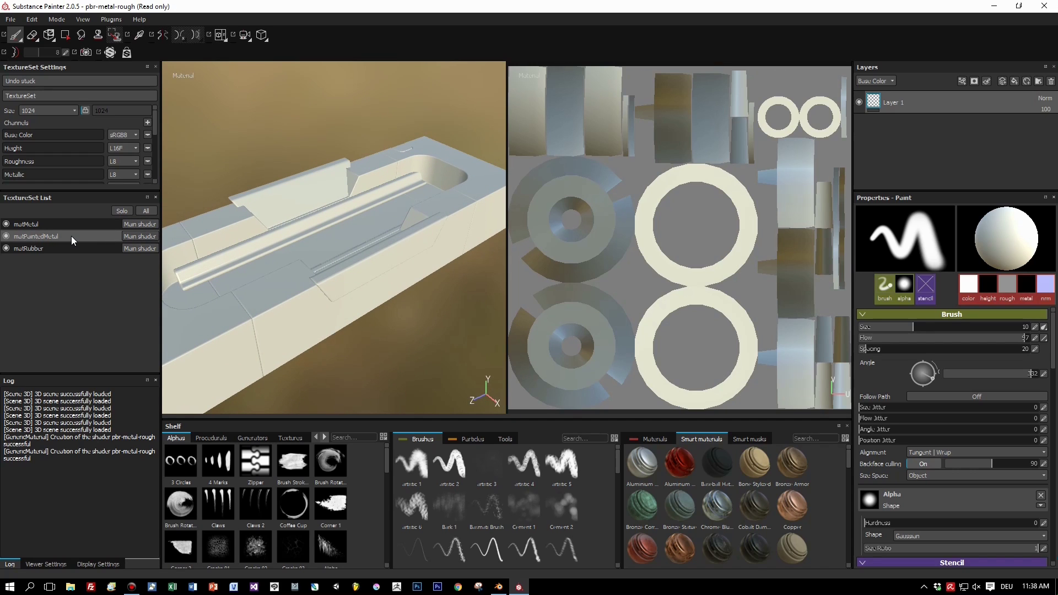
pyautogui.click(24, 249)
pyautogui.moveTo(418, 270)
pyautogui.keyDown('alt'); pyautogui.mouseDown()
pyautogui.moveTo(409, 268)
pyautogui.moveTo(416, 303)
pyautogui.moveTo(421, 288)
pyautogui.mouseUp(); pyautogui.keyUp('alt')
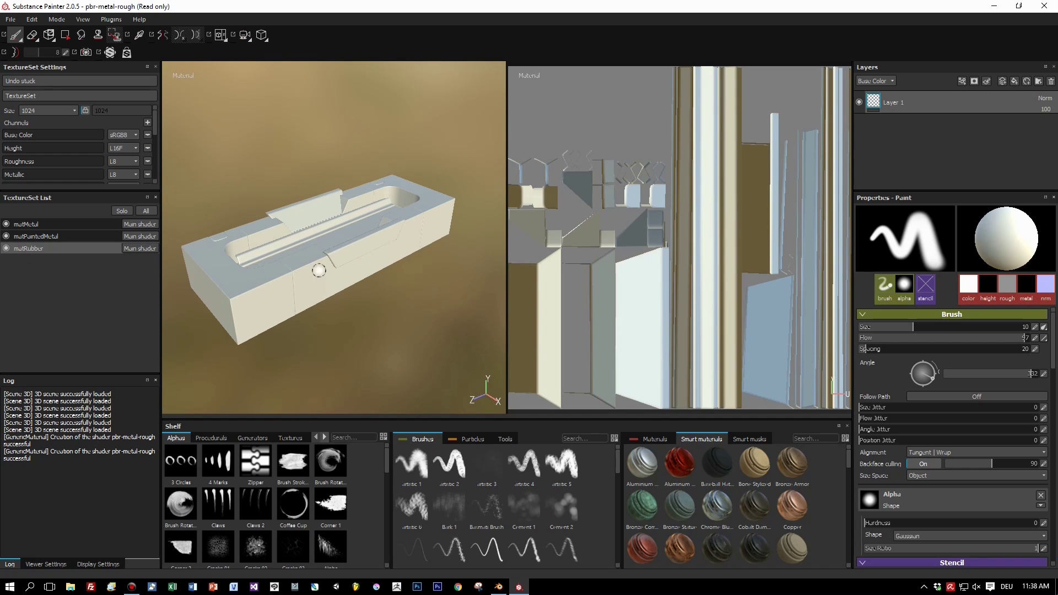
# - Bake all additional maps for the matMetal texture set at 1024x1024
pyautogui.click(52, 226)
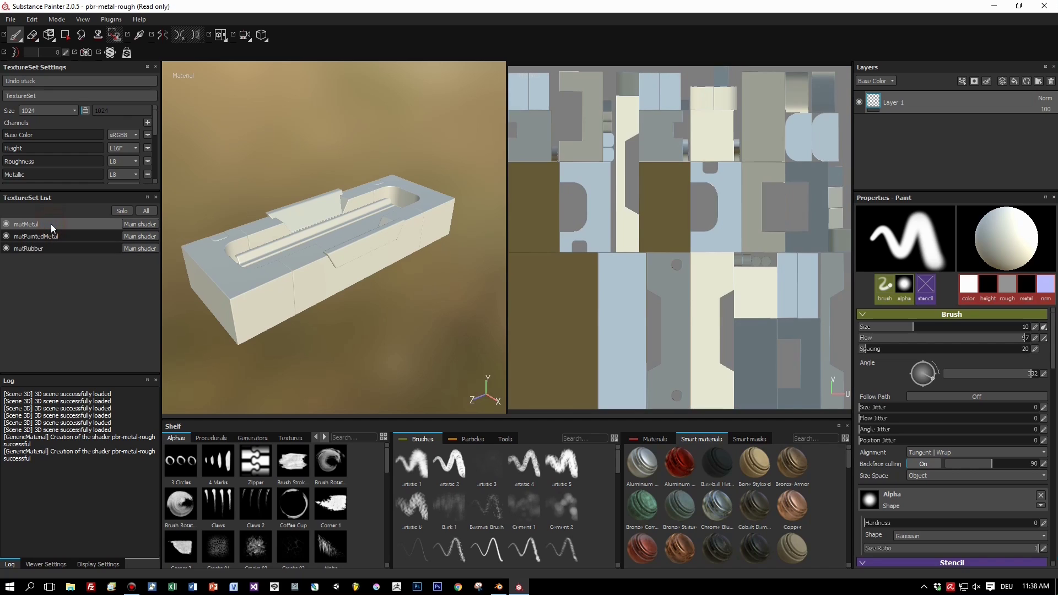
pyautogui.scroll(-3, 124, 118)
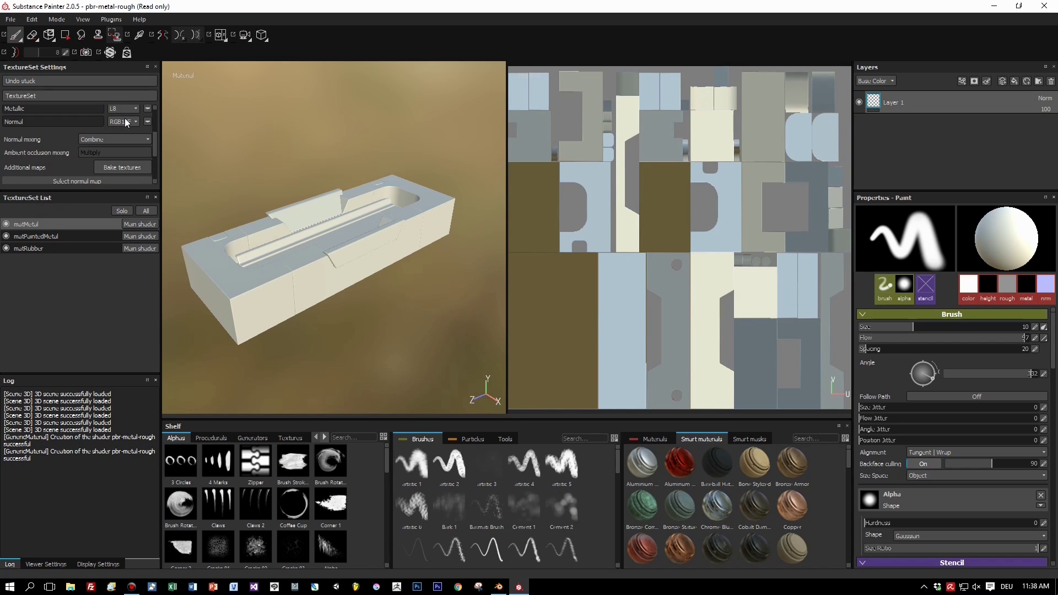
pyautogui.click(125, 169)
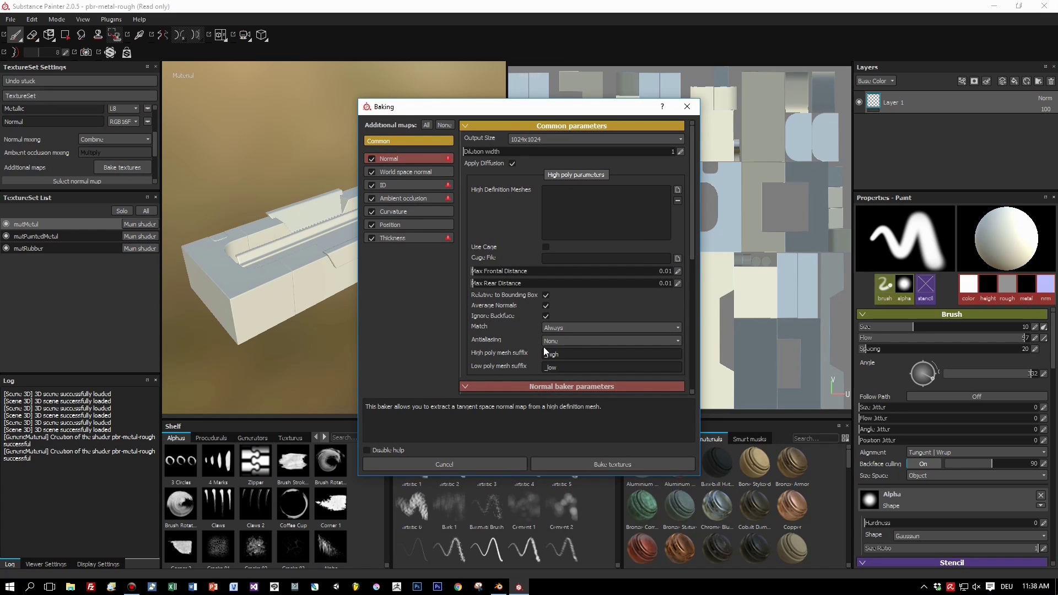
pyautogui.click(603, 469)
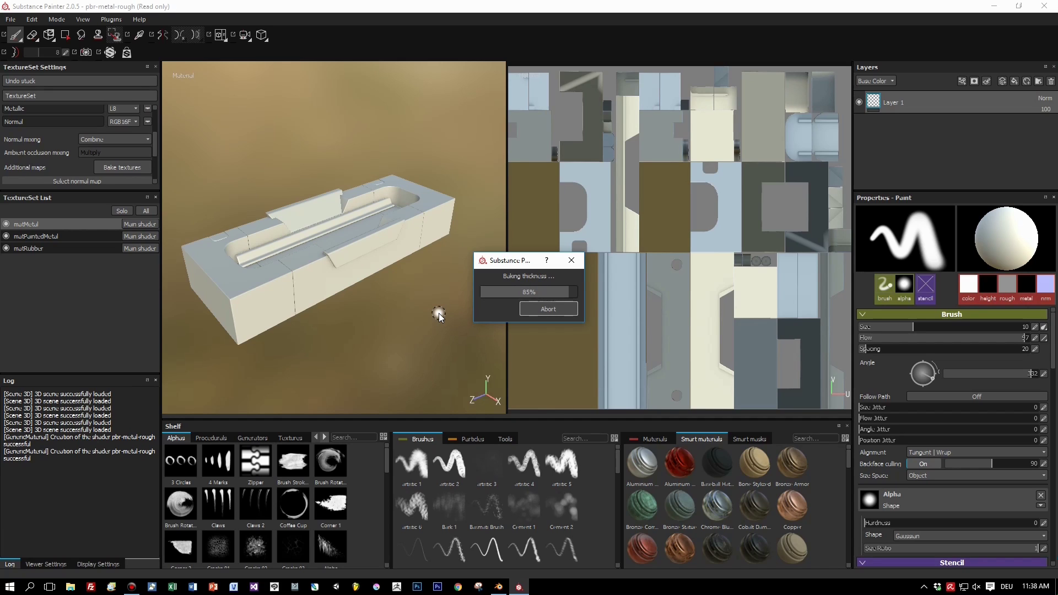
pyautogui.press('Return')
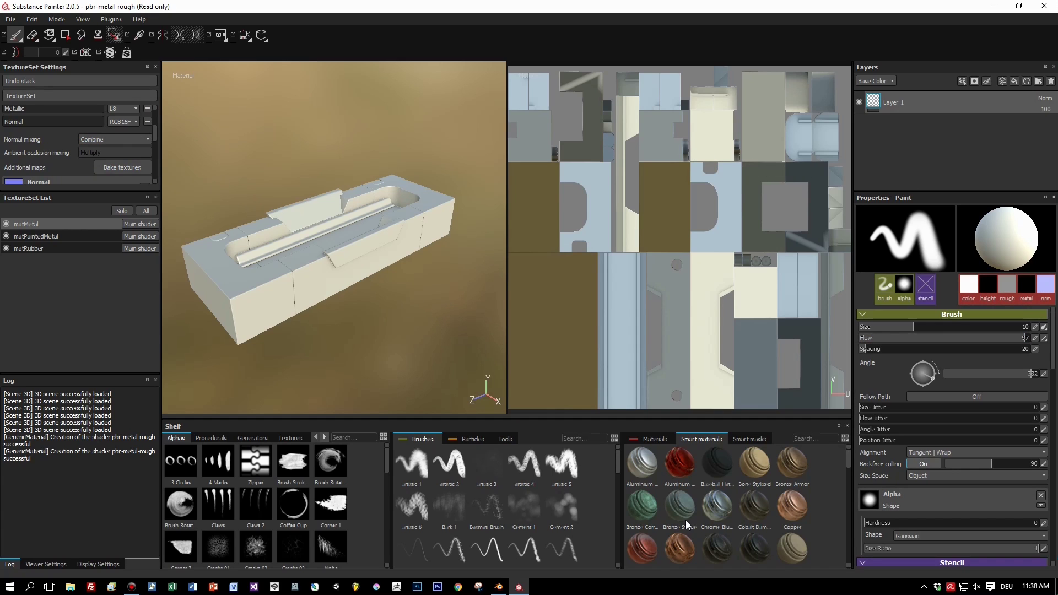
# - Apply the Machinery smart material to the matMetal texture set's layer stack
pyautogui.scroll(-5, 698, 511)
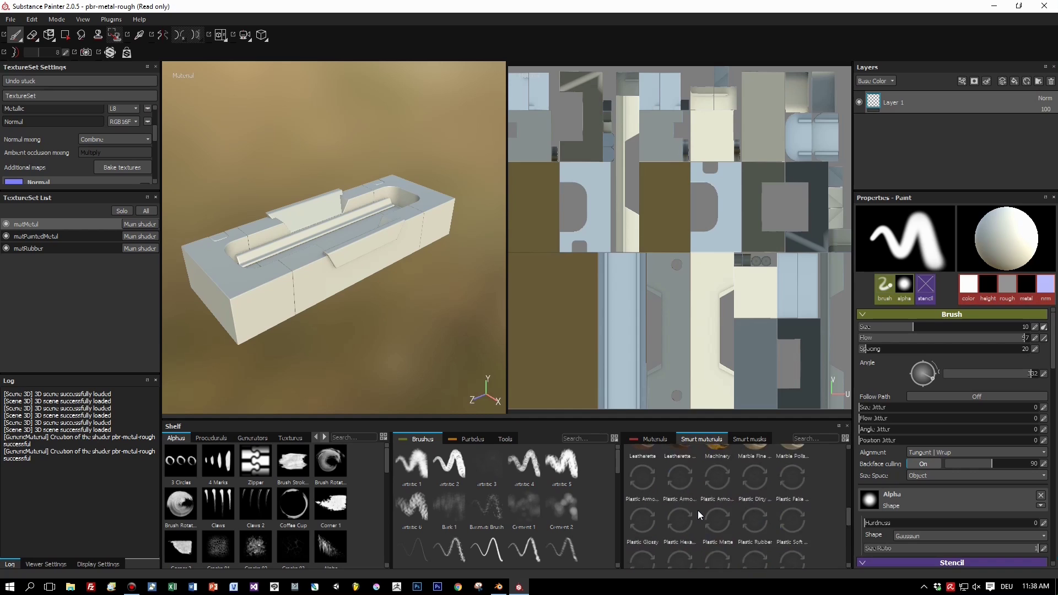
pyautogui.scroll(3, 698, 510)
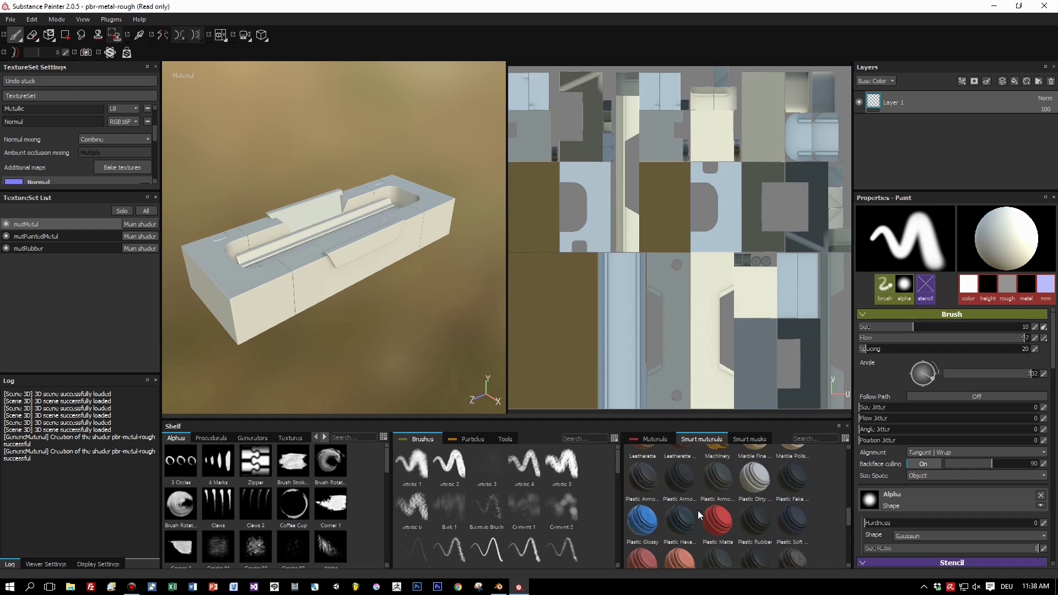
pyautogui.moveTo(719, 561)
pyautogui.mouseDown()
pyautogui.moveTo(897, 230)
pyautogui.moveTo(918, 102)
pyautogui.mouseUp()
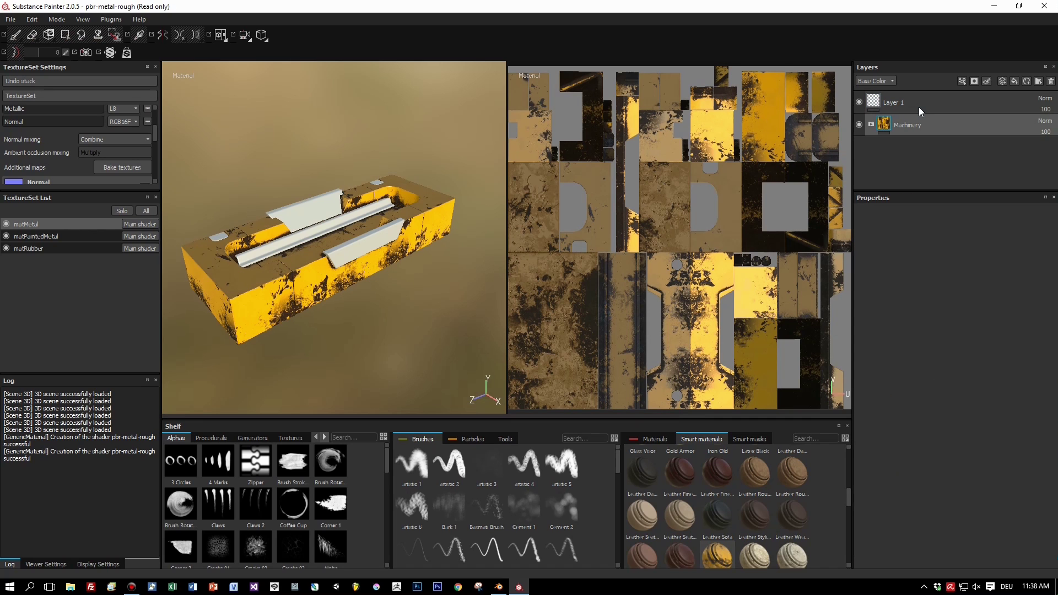
# - Inspect the textured box up close and preview the Machinery group without its Rust layer, leaving that layer shown
pyautogui.keyDown('alt'); pyautogui.moveTo(375, 321); pyautogui.dragTo(408, 309); pyautogui.keyUp('alt')
pyautogui.scroll(-2, 411, 289)
pyautogui.scroll(8, 412, 287)
pyautogui.click(871, 124)
pyautogui.scroll(-2, 937, 141)
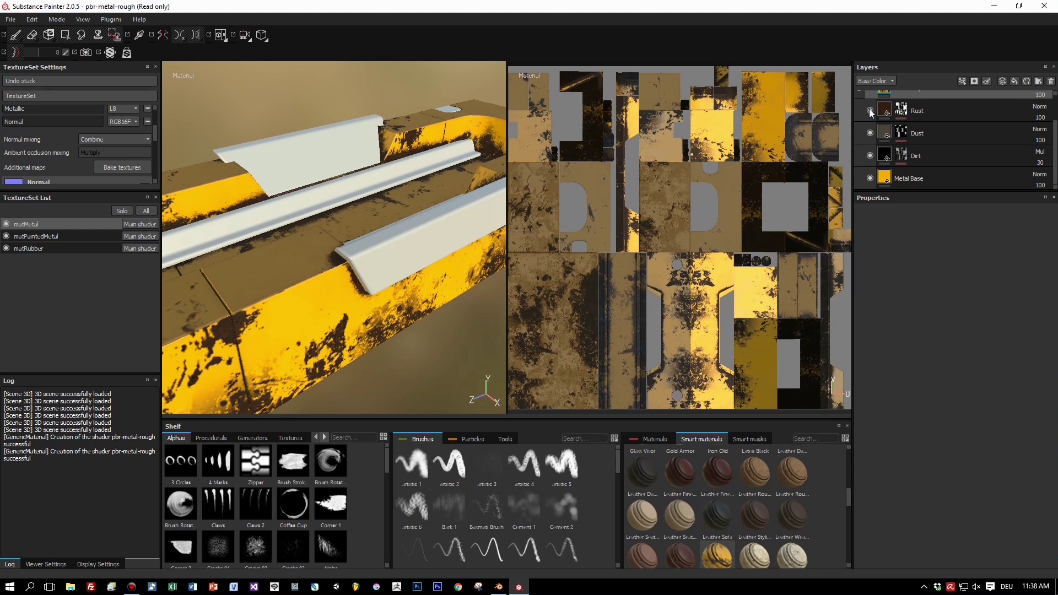
pyautogui.click(870, 111)
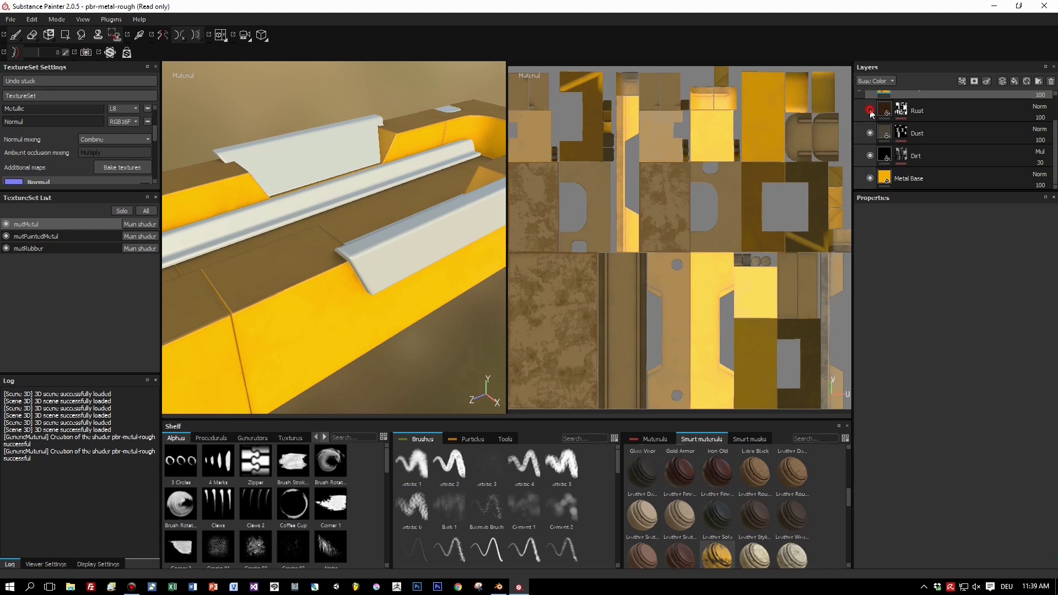
pyautogui.click(870, 110)
# - Reduce the Rust layer's mask coverage by setting its MG Mask Editor to Global Balance 0.09 and Global Contrast 0.2
pyautogui.click(902, 110)
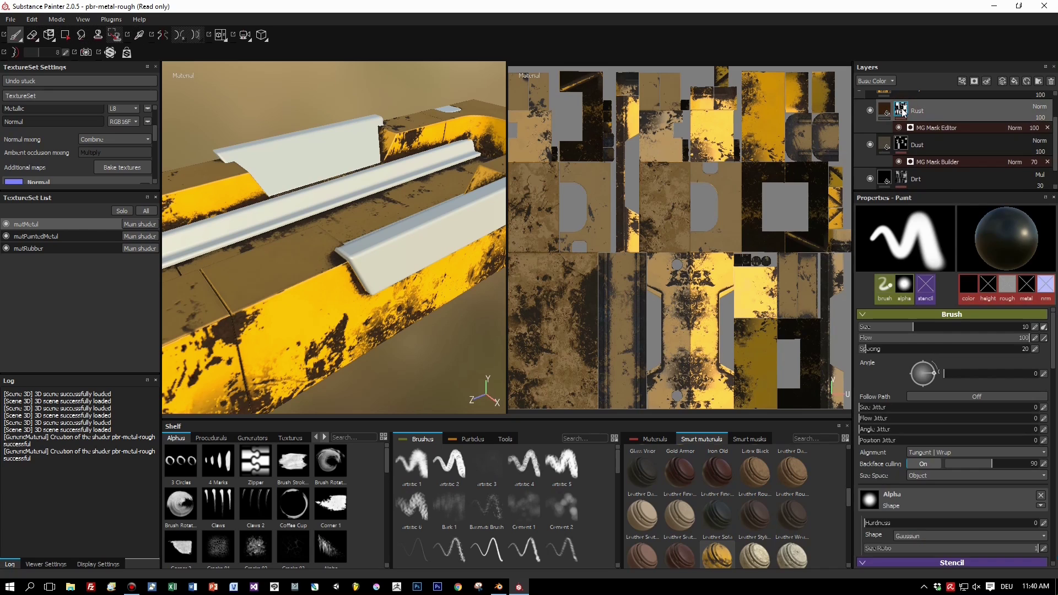
pyautogui.click(916, 128)
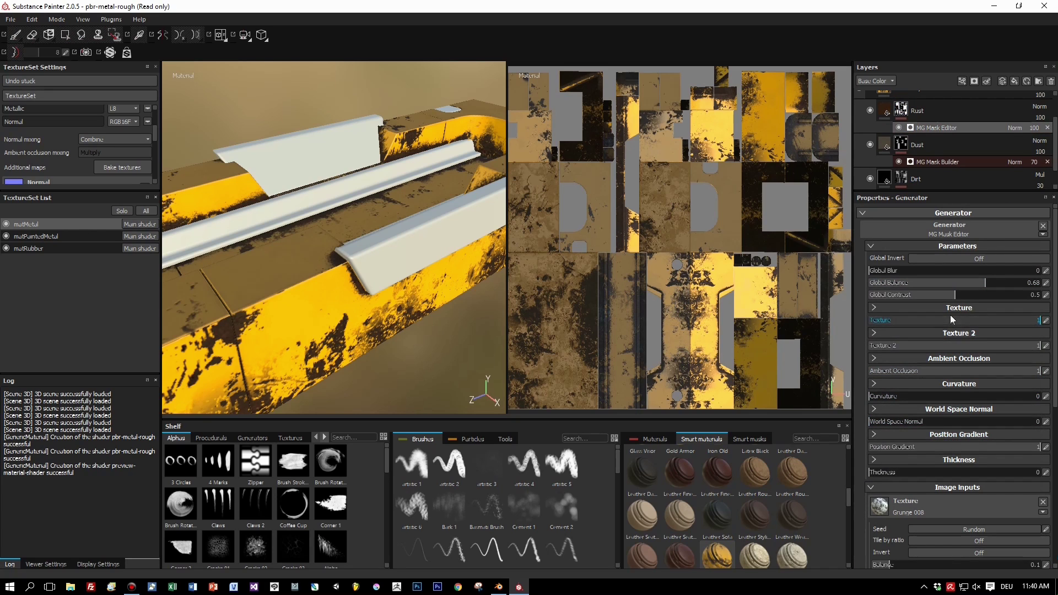
pyautogui.moveTo(982, 282); pyautogui.dragTo(904, 298)
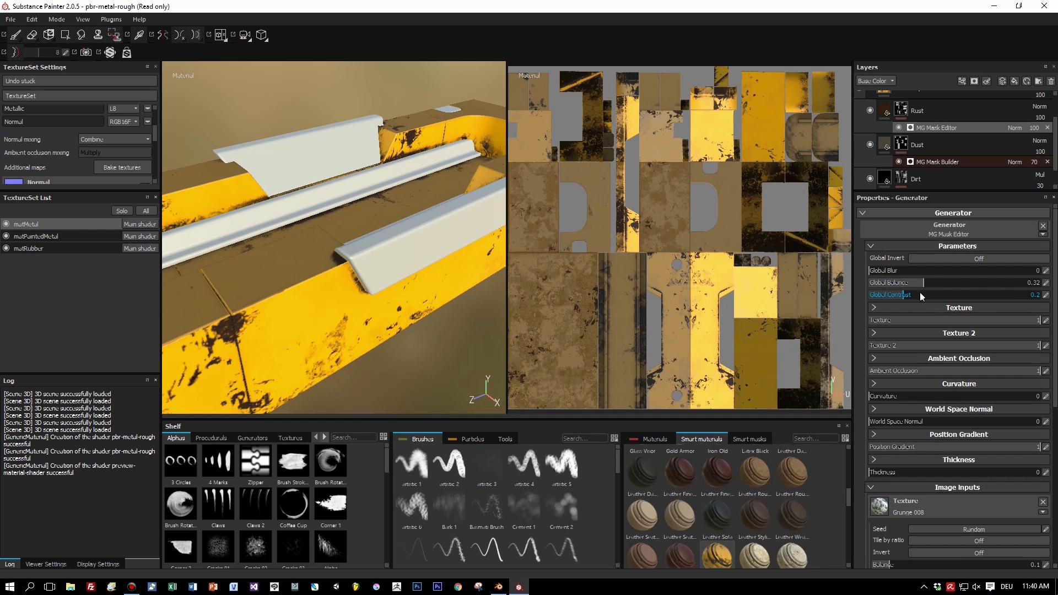
pyautogui.moveTo(355, 303)
pyautogui.keyDown('alt'); pyautogui.mouseDown()
pyautogui.moveTo(463, 303)
pyautogui.moveTo(320, 298)
pyautogui.moveTo(482, 386)
pyautogui.moveTo(332, 288)
pyautogui.moveTo(353, 292)
pyautogui.mouseUp(); pyautogui.keyUp('alt')
pyautogui.moveTo(923, 286); pyautogui.dragTo(884, 284)
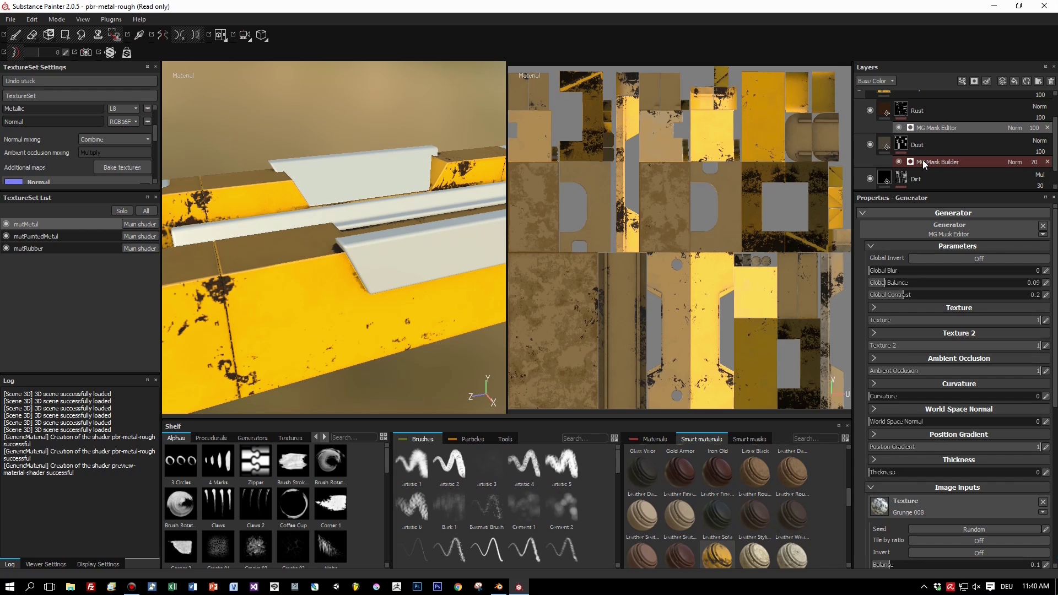
pyautogui.scroll(-5, 403, 329)
pyautogui.keyDown('alt'); pyautogui.moveTo(401, 329); pyautogui.dragTo(378, 323); pyautogui.keyUp('alt')
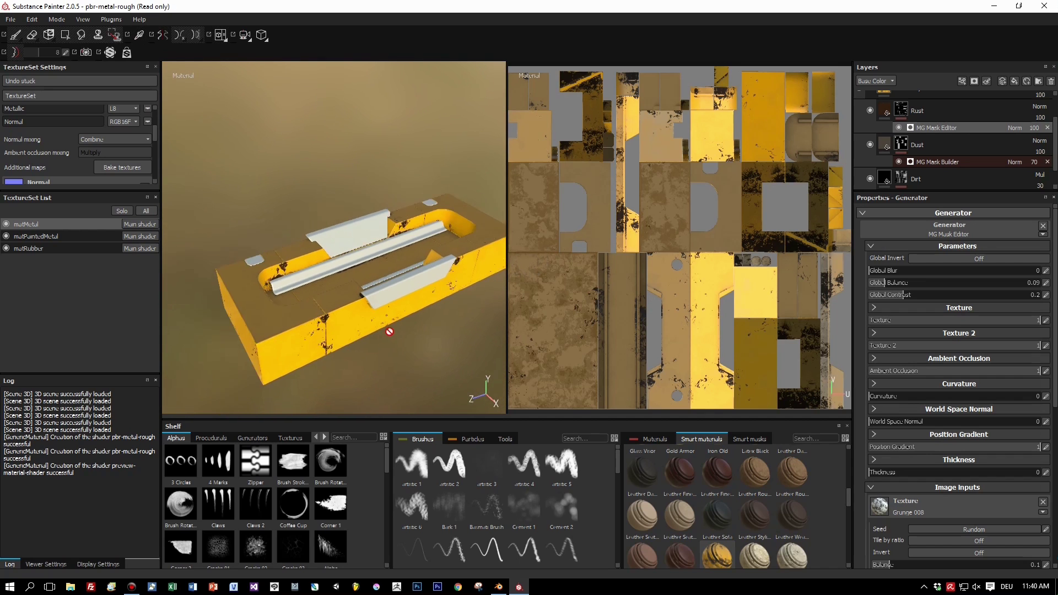
# - Add the Rust Coarse material as a fill layer above Layer 1 and give it a black mask
pyautogui.scroll(10, 378, 323)
pyautogui.scroll(2, 968, 134)
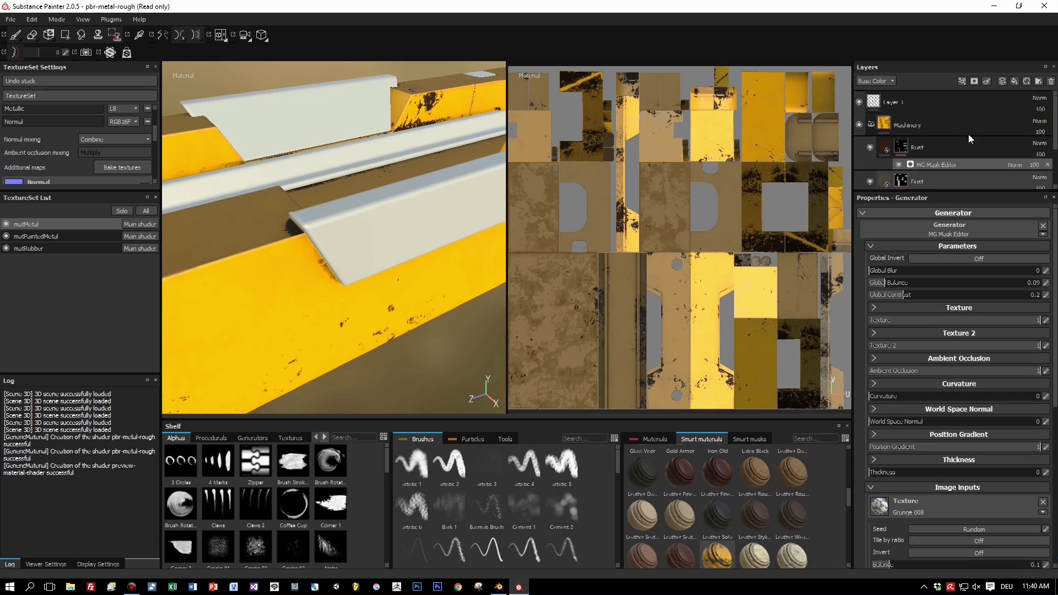
pyautogui.click(893, 103)
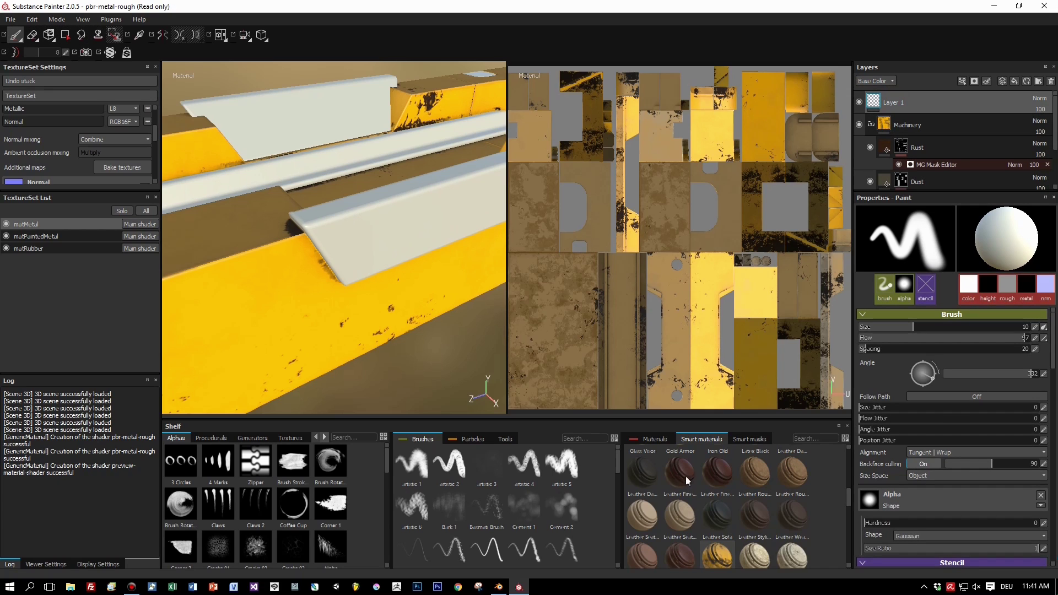
pyautogui.click(654, 441)
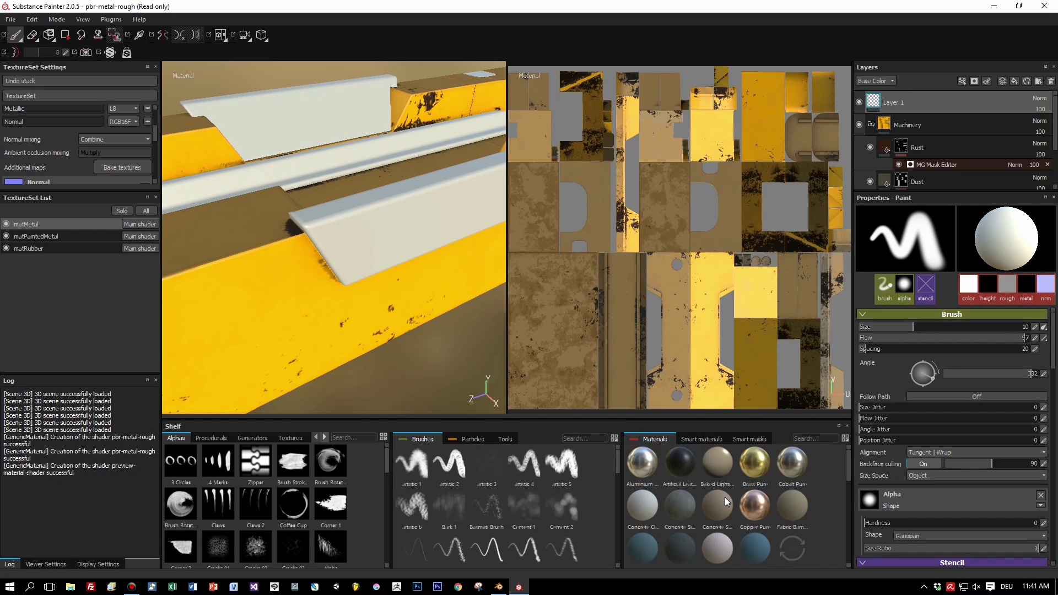
pyautogui.scroll(-5, 726, 495)
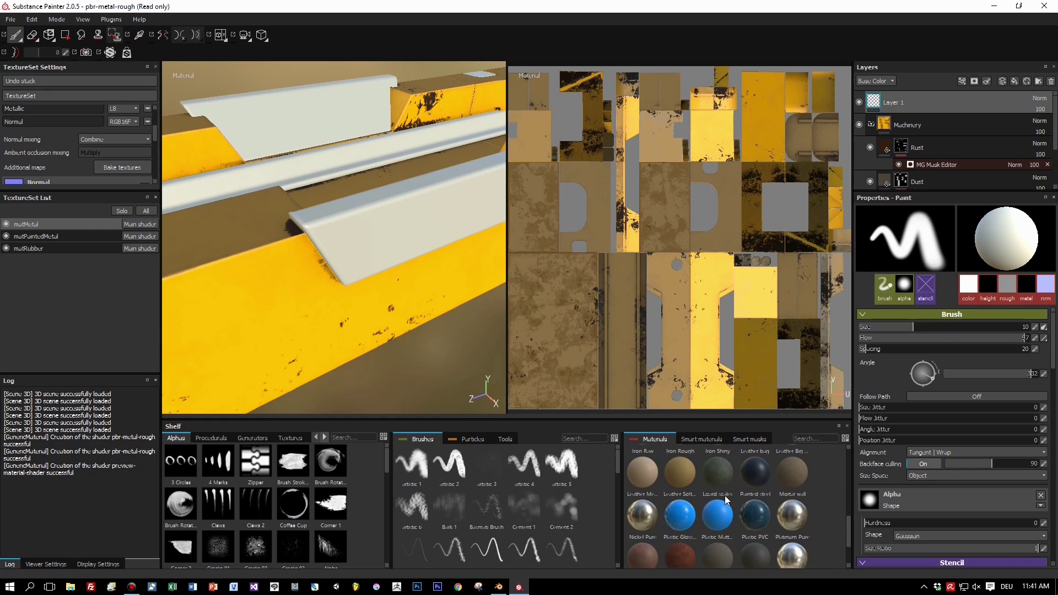
pyautogui.moveTo(639, 504); pyautogui.dragTo(892, 91)
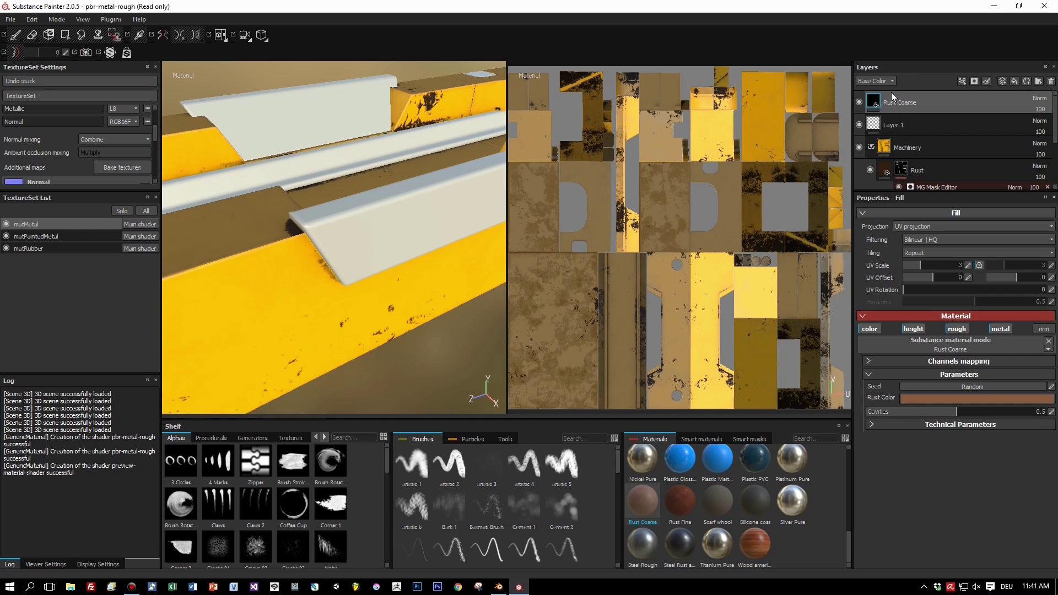
pyautogui.rightClick(919, 97)
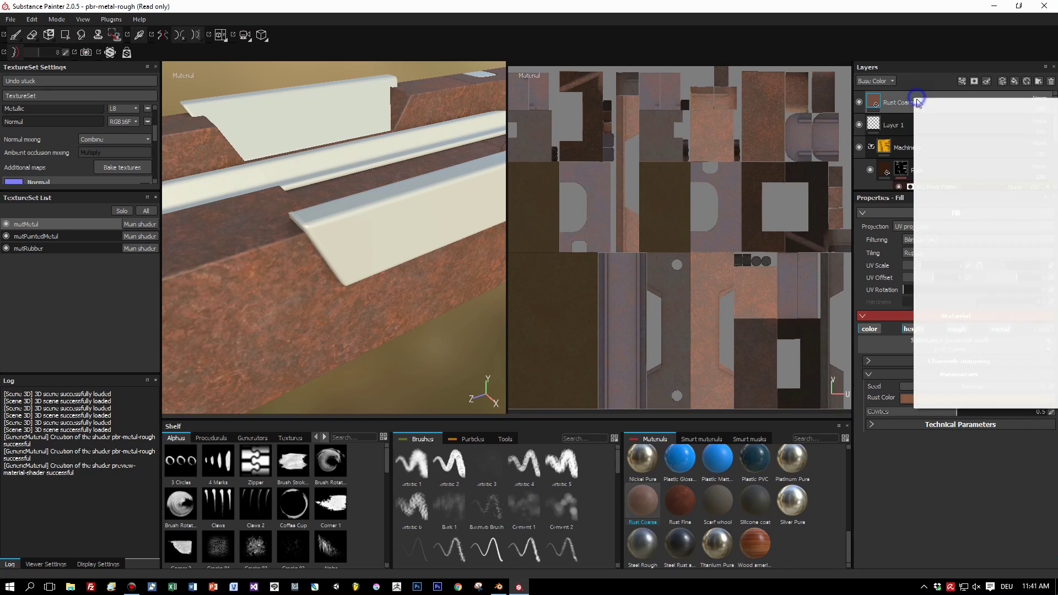
pyautogui.click(967, 114)
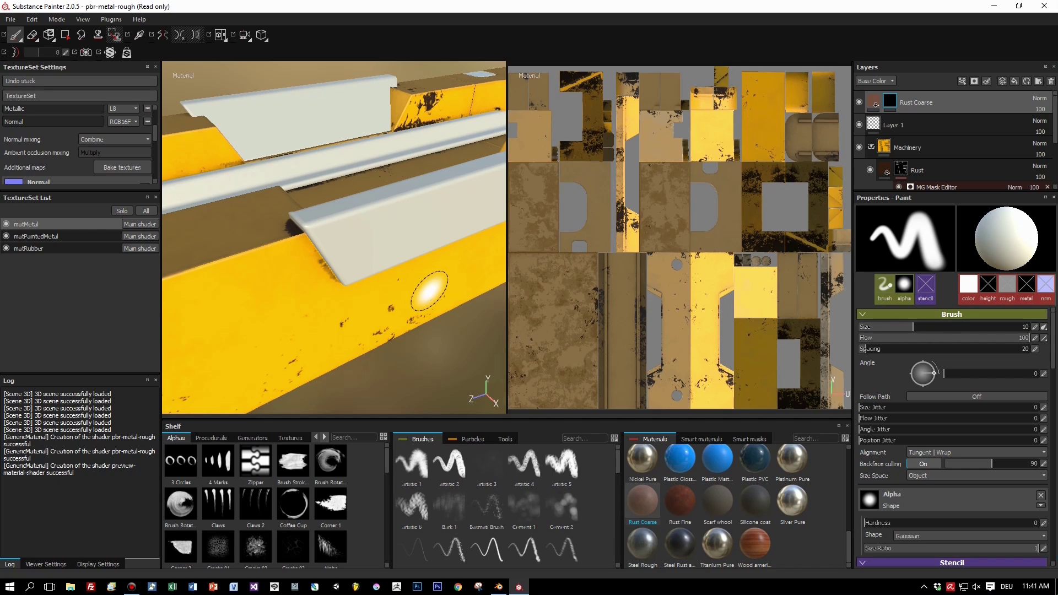
# - Paint coarse rust into the mask around the sloped edge of the side plate, using brush flow 28 and size 5.52
pyautogui.scroll(3, 429, 291)
pyautogui.keyDown('alt'); pyautogui.moveTo(357, 292); pyautogui.dragTo(309, 243); pyautogui.keyUp('alt')
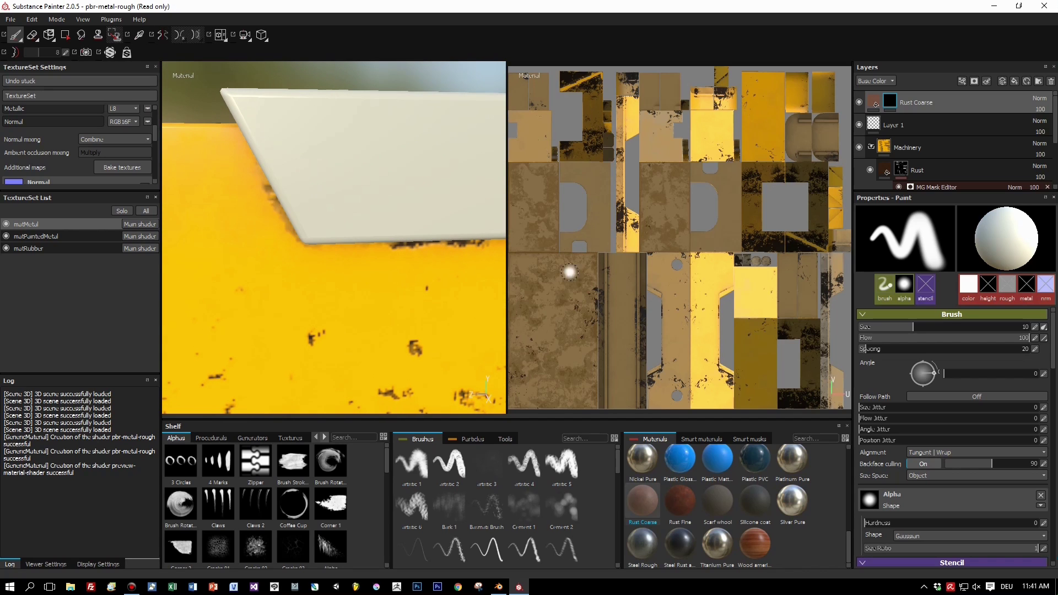
pyautogui.click(1024, 338)
pyautogui.write('20')
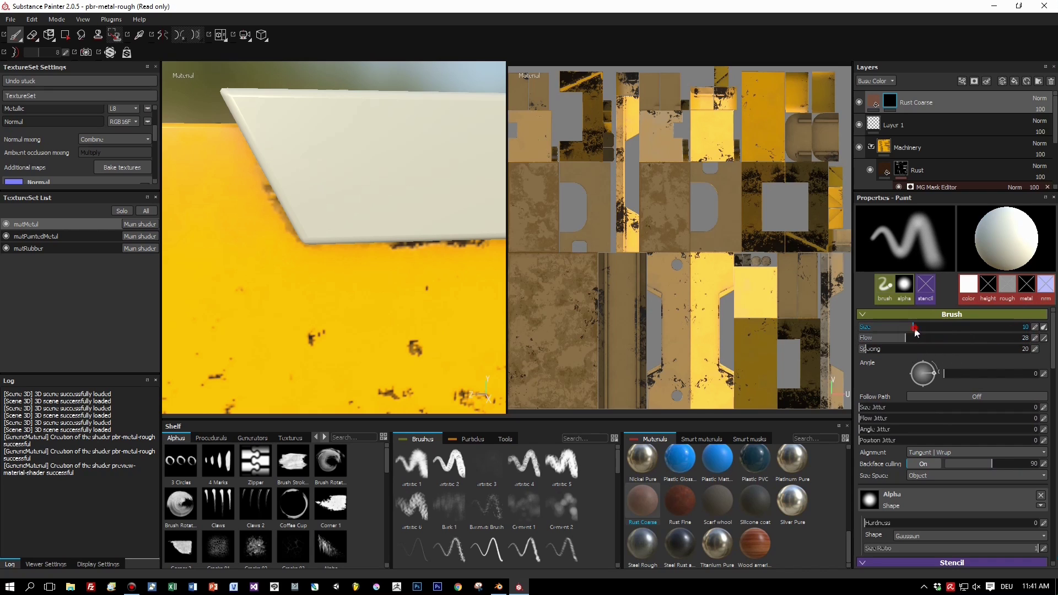
pyautogui.moveTo(914, 328); pyautogui.dragTo(905, 335)
pyautogui.moveTo(234, 133)
pyautogui.mouseDown()
pyautogui.moveTo(259, 193)
pyautogui.moveTo(308, 241)
pyautogui.mouseUp()
pyautogui.moveTo(393, 267)
pyautogui.keyDown('alt'); pyautogui.mouseDown()
pyautogui.moveTo(463, 290)
pyautogui.moveTo(278, 196)
pyautogui.moveTo(256, 198)
pyautogui.mouseUp(); pyautogui.keyUp('alt')
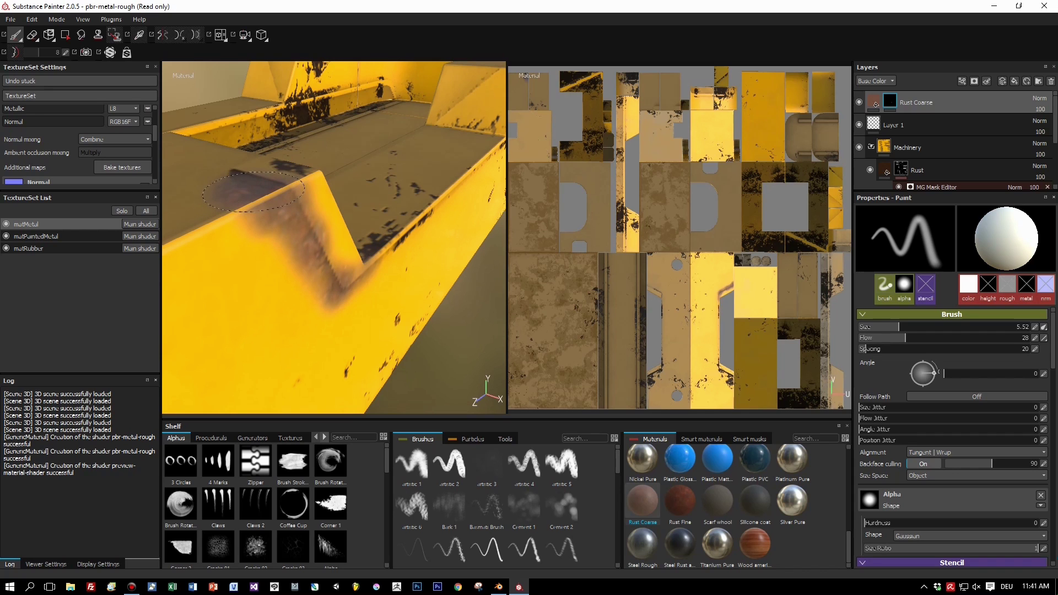
pyautogui.keyDown('alt'); pyautogui.moveTo(264, 208); pyautogui.dragTo(410, 237); pyautogui.keyUp('alt')
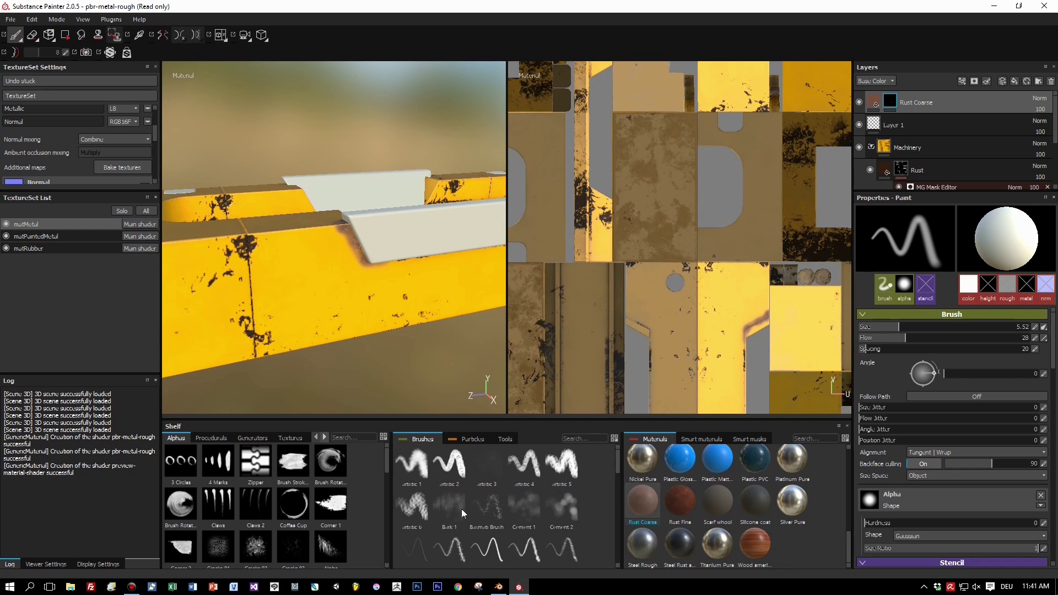
pyautogui.moveTo(346, 237); pyautogui.dragTo(336, 227)
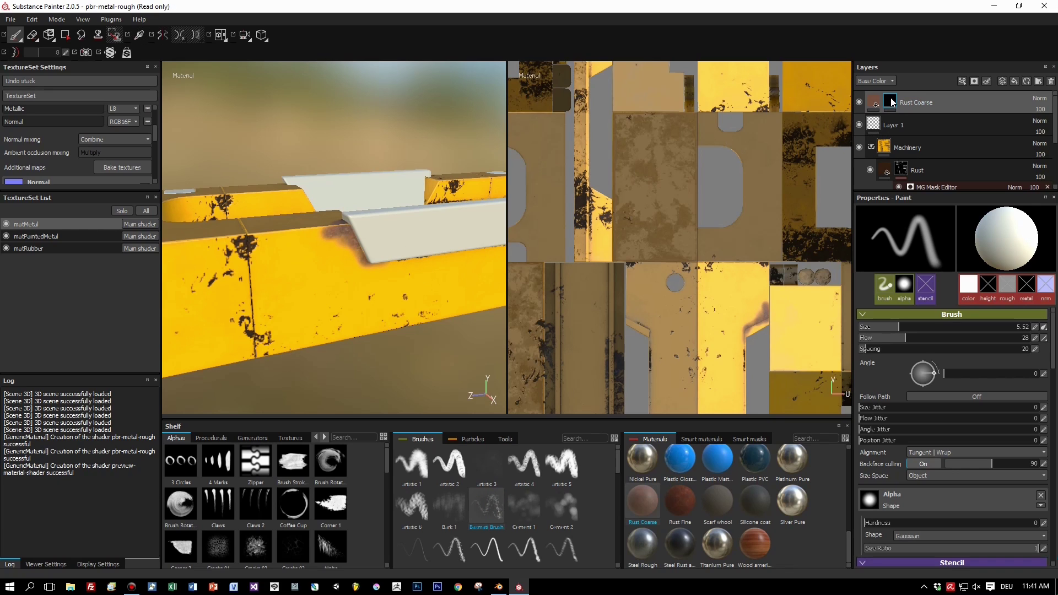
# - Paint leaking rust streaks below the side plate and along the box's yellow side with the heavy leaking particle brush
pyautogui.click(470, 441)
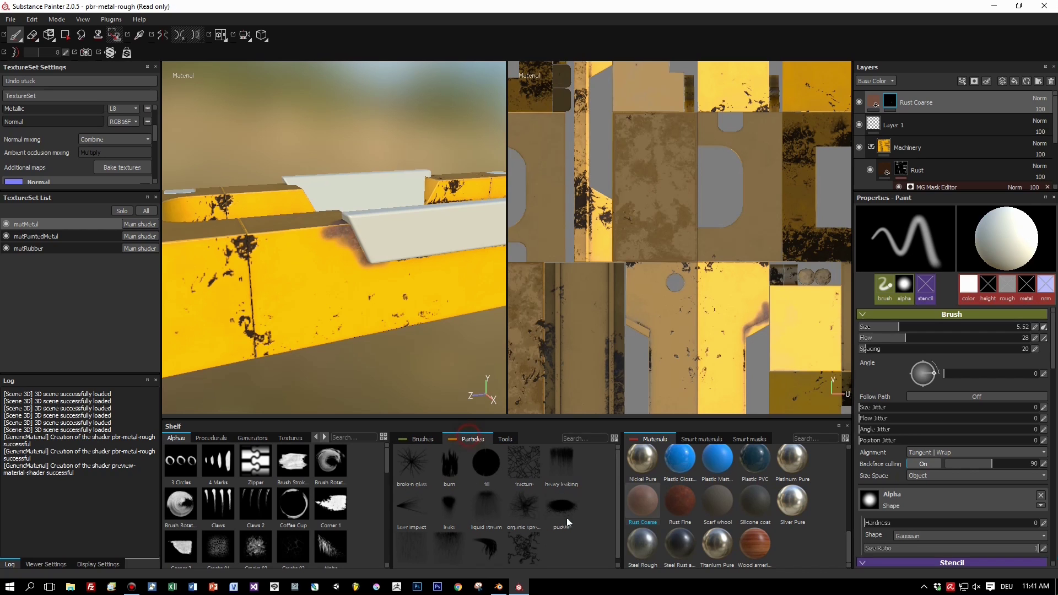
pyautogui.click(560, 462)
pyautogui.moveTo(350, 229); pyautogui.dragTo(408, 251)
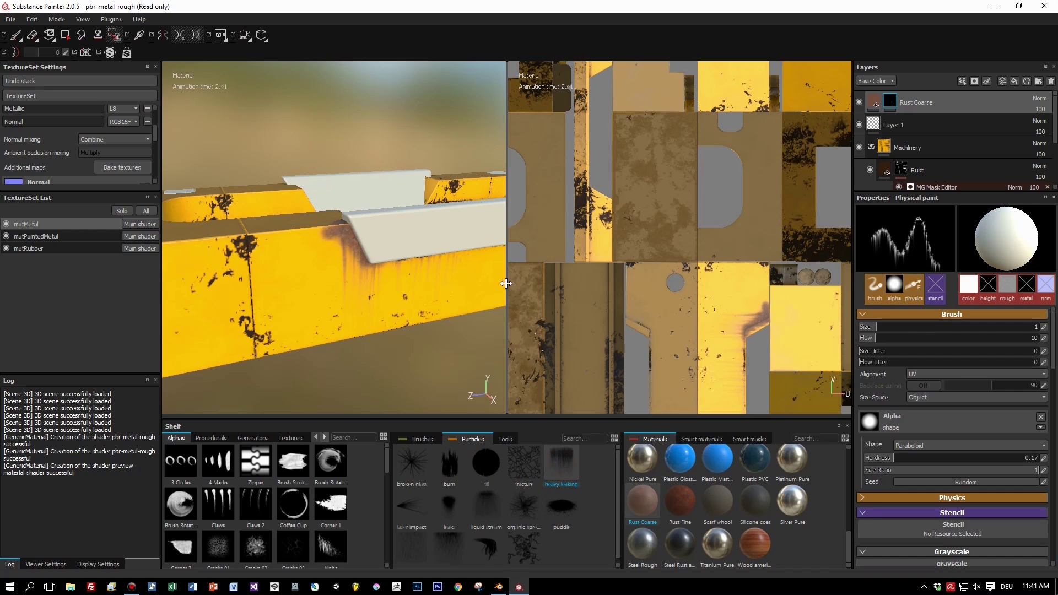
pyautogui.moveTo(254, 234)
pyautogui.mouseDown()
pyautogui.moveTo(329, 236)
pyautogui.moveTo(392, 267)
pyautogui.moveTo(403, 289)
pyautogui.mouseUp()
pyautogui.scroll(2, 403, 289)
pyautogui.scroll(-4, 403, 289)
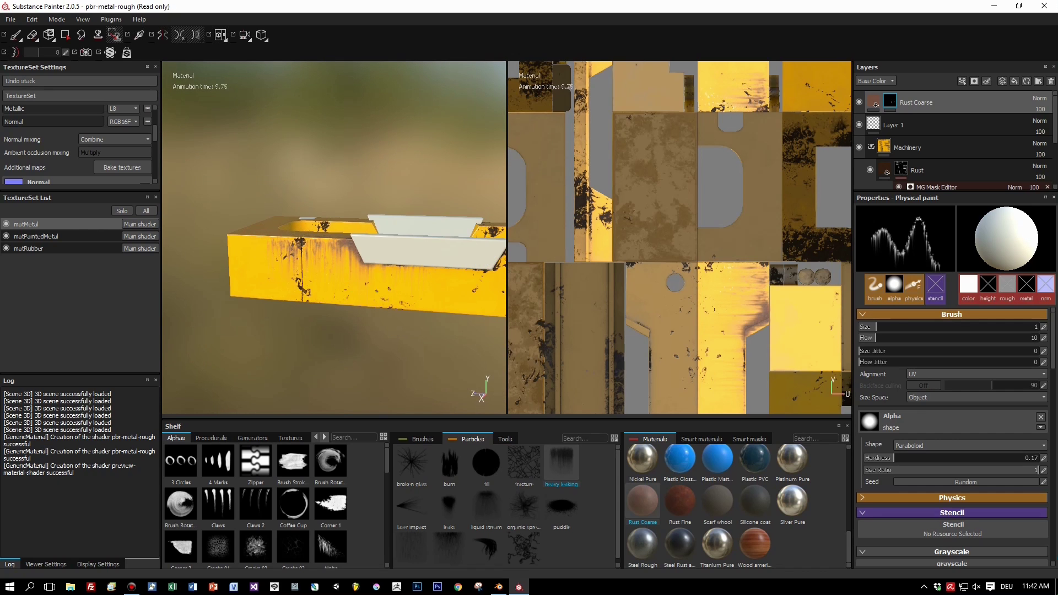
# - Paint more heavy leaking rust streaks beneath the small corner plate on another side of the box
pyautogui.keyDown('alt'); pyautogui.moveTo(294, 257); pyautogui.dragTo(175, 292); pyautogui.keyUp('alt')
pyautogui.moveTo(360, 255); pyautogui.dragTo(397, 277)
pyautogui.moveTo(275, 238); pyautogui.dragTo(276, 240)
pyautogui.moveTo(427, 310)
pyautogui.keyDown('alt'); pyautogui.mouseDown()
pyautogui.moveTo(419, 325)
pyautogui.moveTo(378, 333)
pyautogui.moveTo(436, 311)
pyautogui.mouseUp(); pyautogui.keyUp('alt')
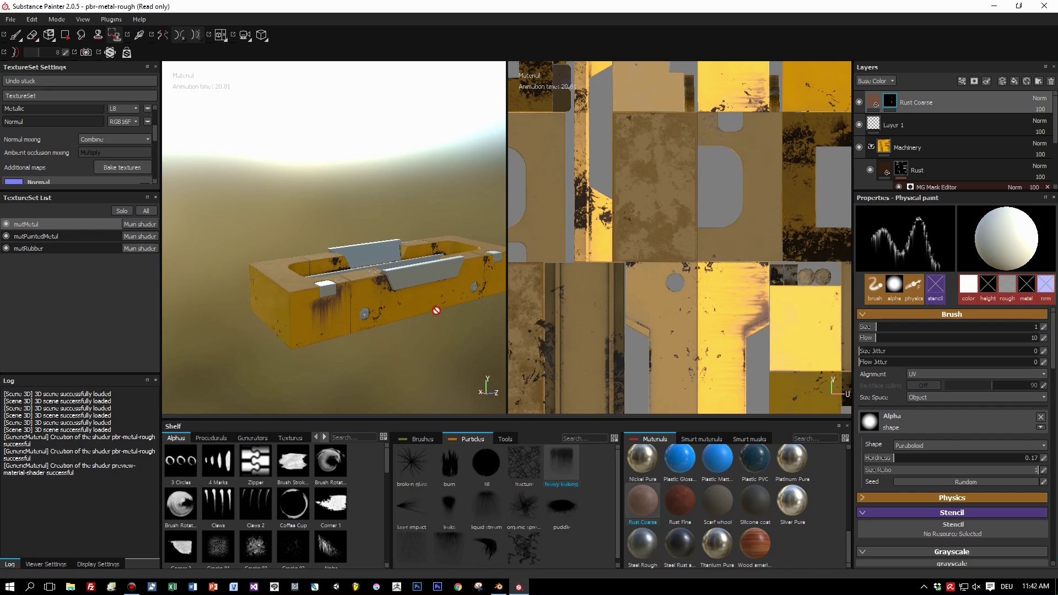
# - Erase parts of the rust streaks in the Rust Coarse mask with the Cement 1 brush set to black grayscale
pyautogui.keyDown('alt'); pyautogui.moveTo(454, 338); pyautogui.dragTo(485, 336, button='right'); pyautogui.keyUp('alt')
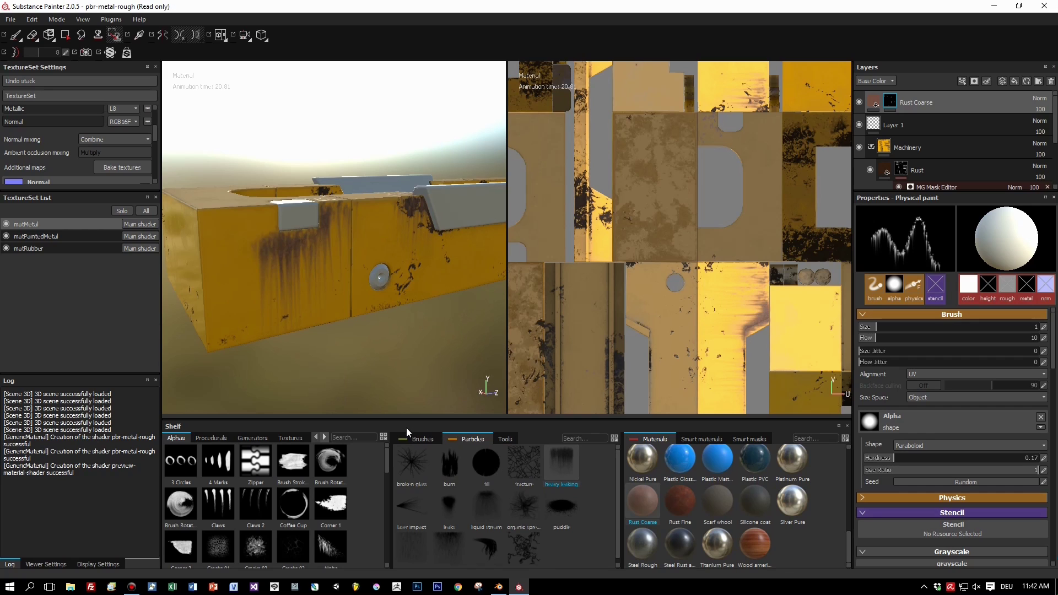
pyautogui.click(414, 440)
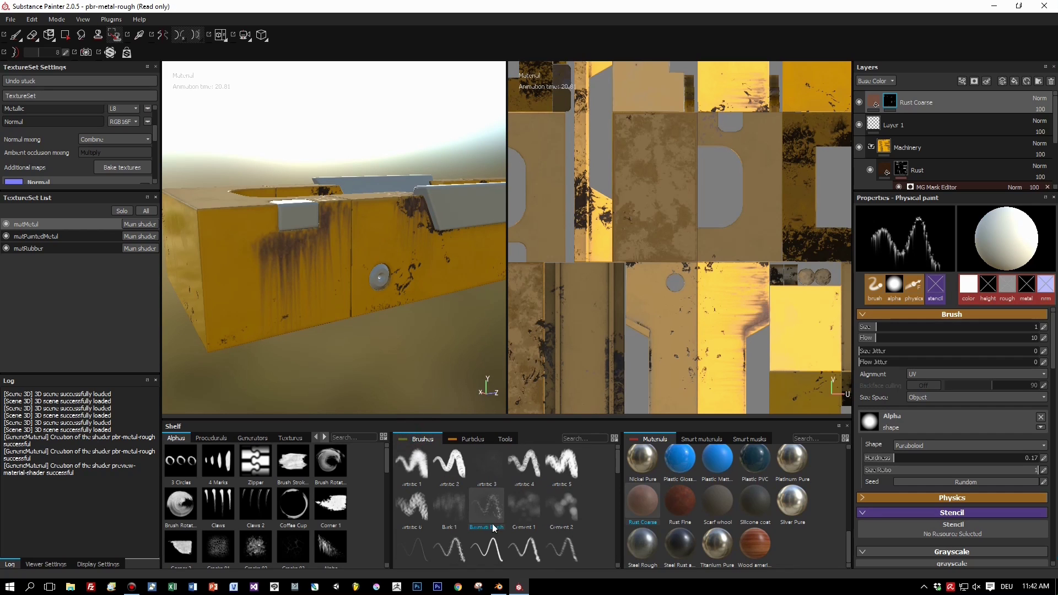
pyautogui.click(450, 506)
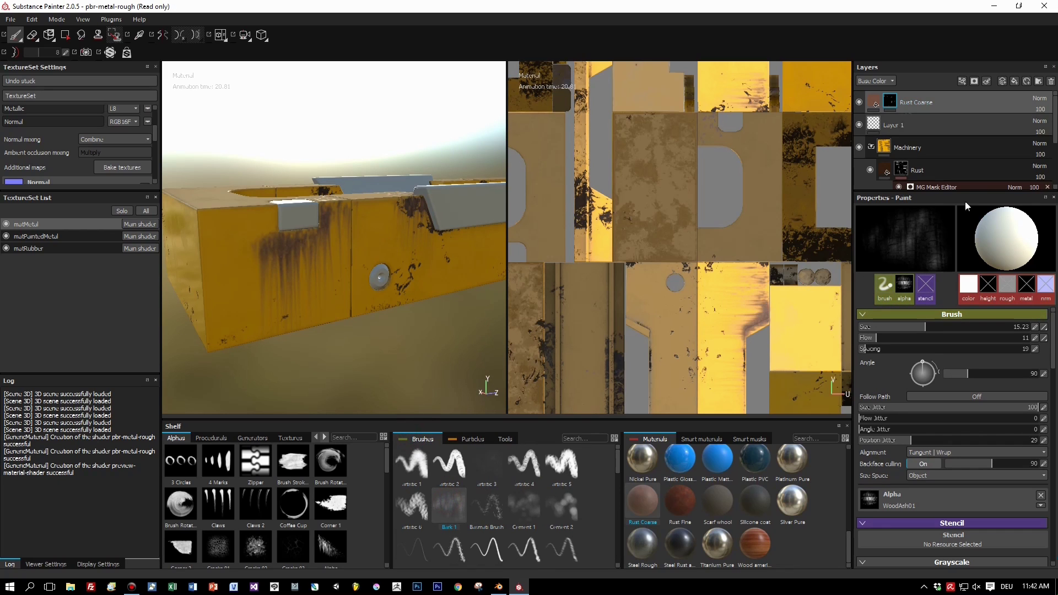
pyautogui.click(964, 296)
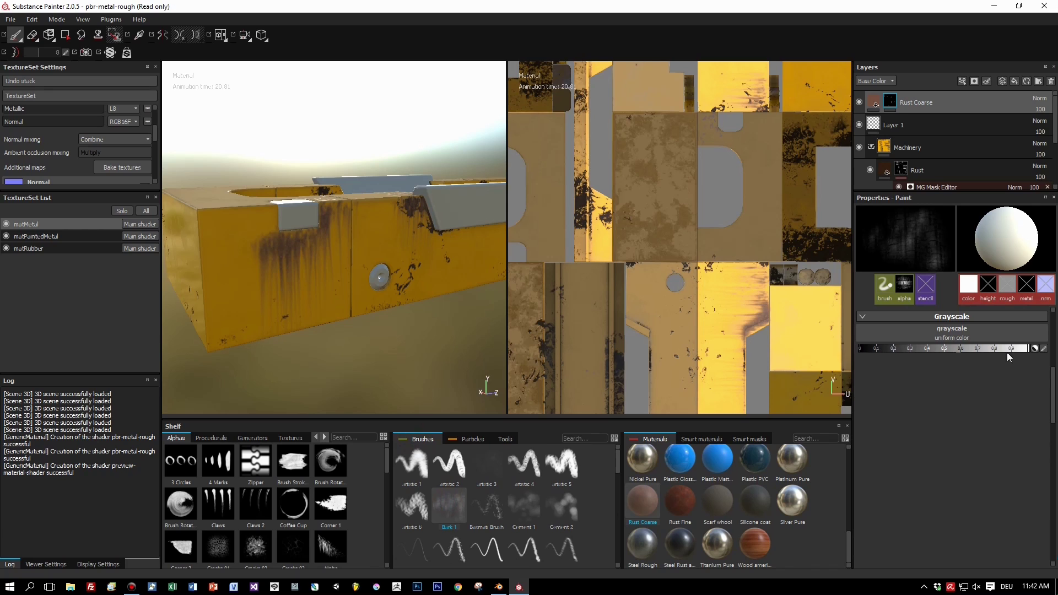
pyautogui.moveTo(1004, 348); pyautogui.dragTo(860, 349)
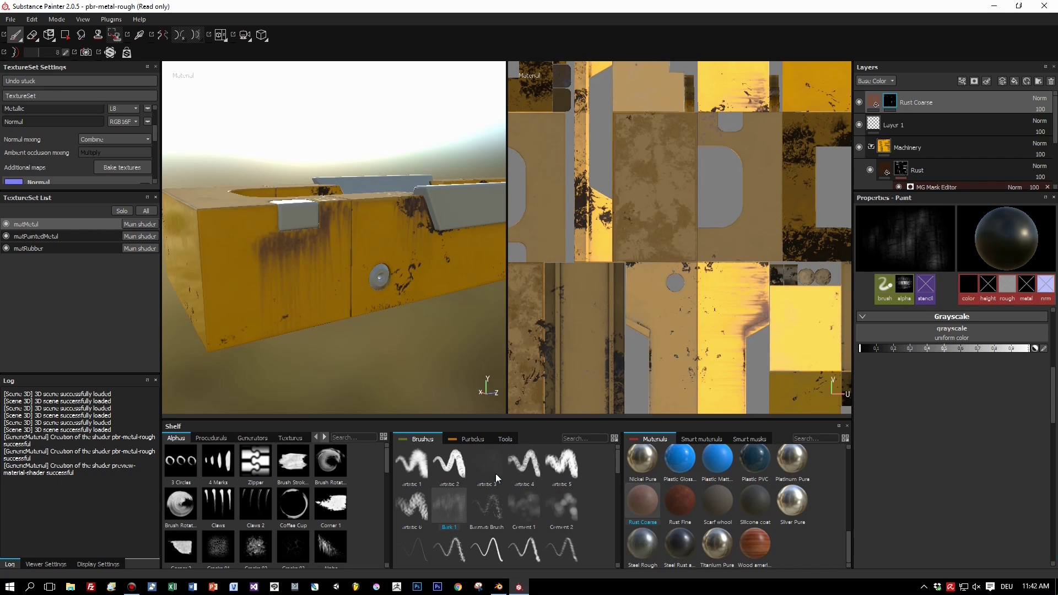
pyautogui.click(516, 504)
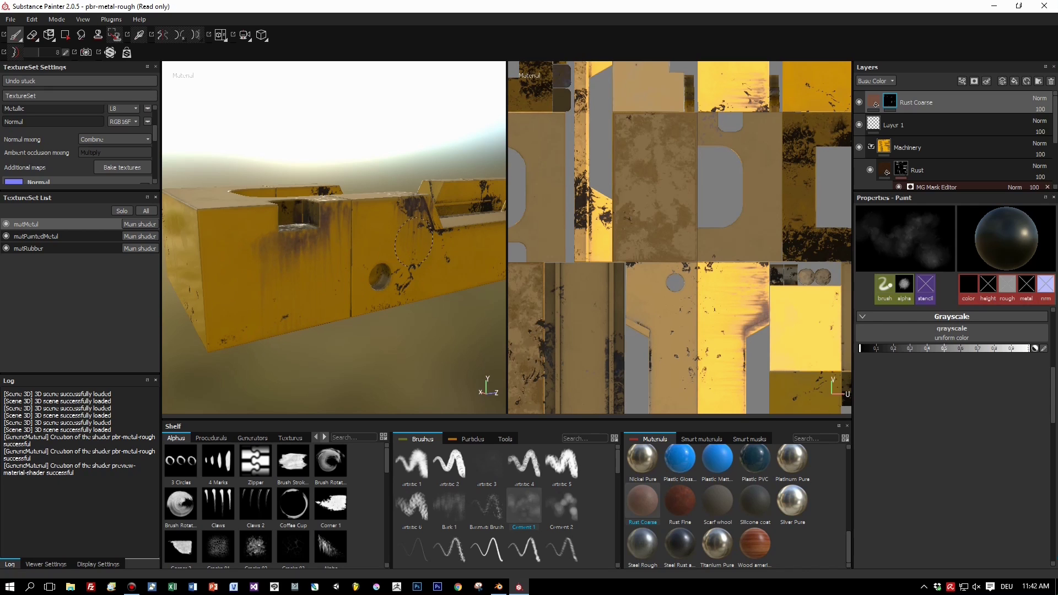
pyautogui.keyDown('alt'); pyautogui.moveTo(400, 235); pyautogui.dragTo(281, 205); pyautogui.keyUp('alt')
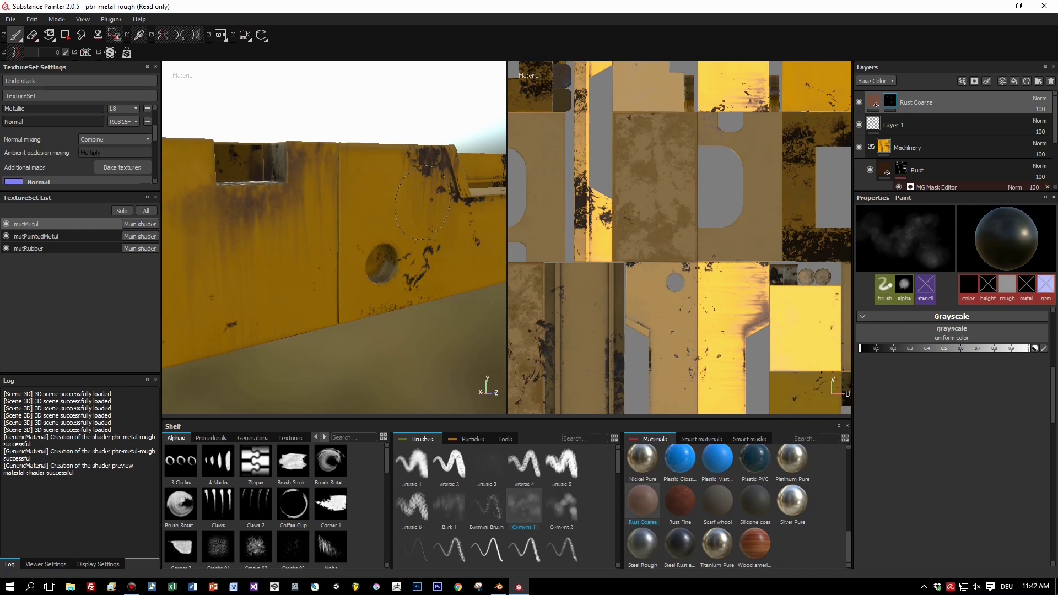
pyautogui.moveTo(407, 204)
pyautogui.keyDown('alt'); pyautogui.mouseDown()
pyautogui.moveTo(259, 241)
pyautogui.moveTo(257, 229)
pyautogui.moveTo(348, 254)
pyautogui.moveTo(430, 309)
pyautogui.moveTo(419, 319)
pyautogui.mouseUp(); pyautogui.keyUp('alt')
# - Set the Metal Base layer's base color to blue, RGB 0.028, 0.372, 0.563
pyautogui.scroll(-3, 917, 167)
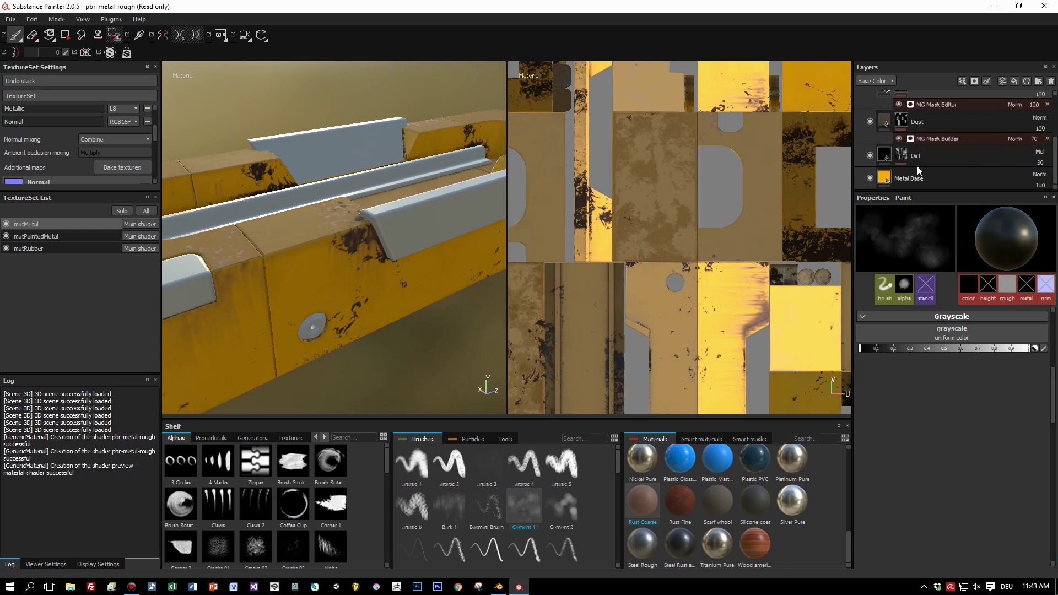
pyautogui.click(886, 178)
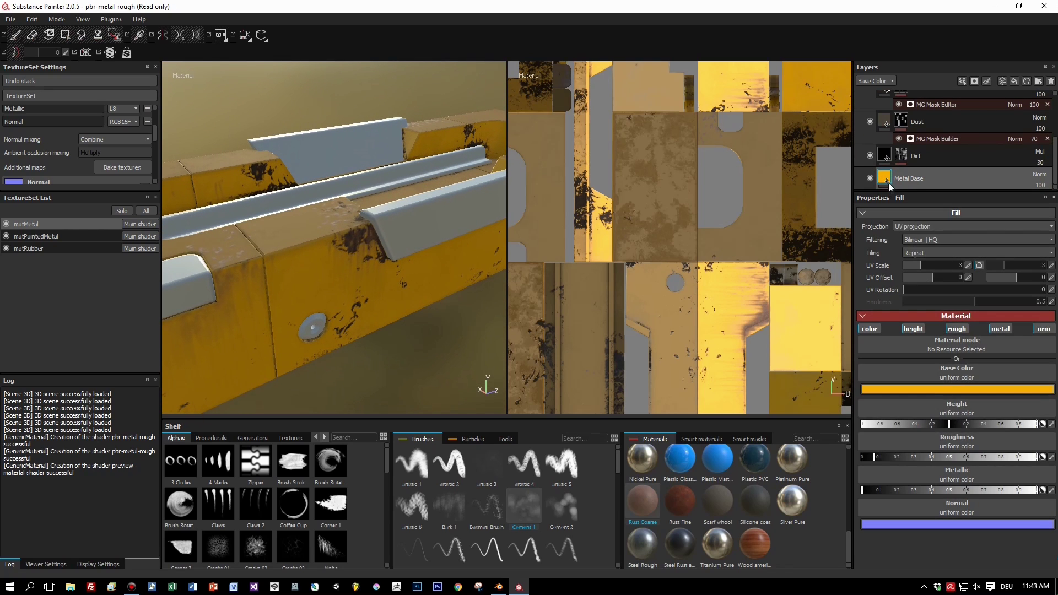
pyautogui.click(933, 391)
pyautogui.moveTo(920, 354); pyautogui.dragTo(900, 368)
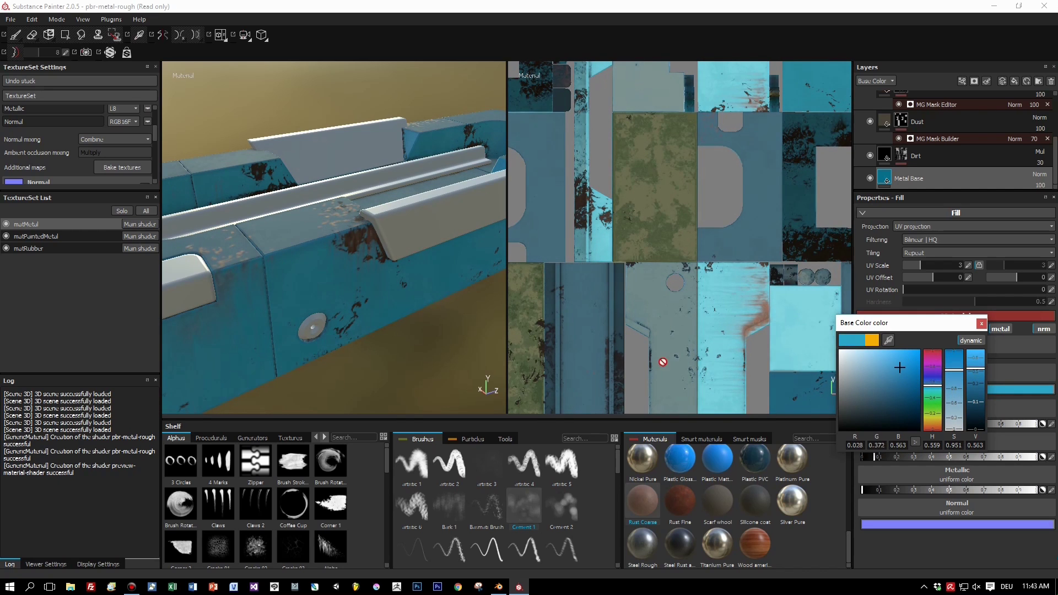
pyautogui.keyDown('alt'); pyautogui.moveTo(386, 347); pyautogui.dragTo(408, 361); pyautogui.keyUp('alt')
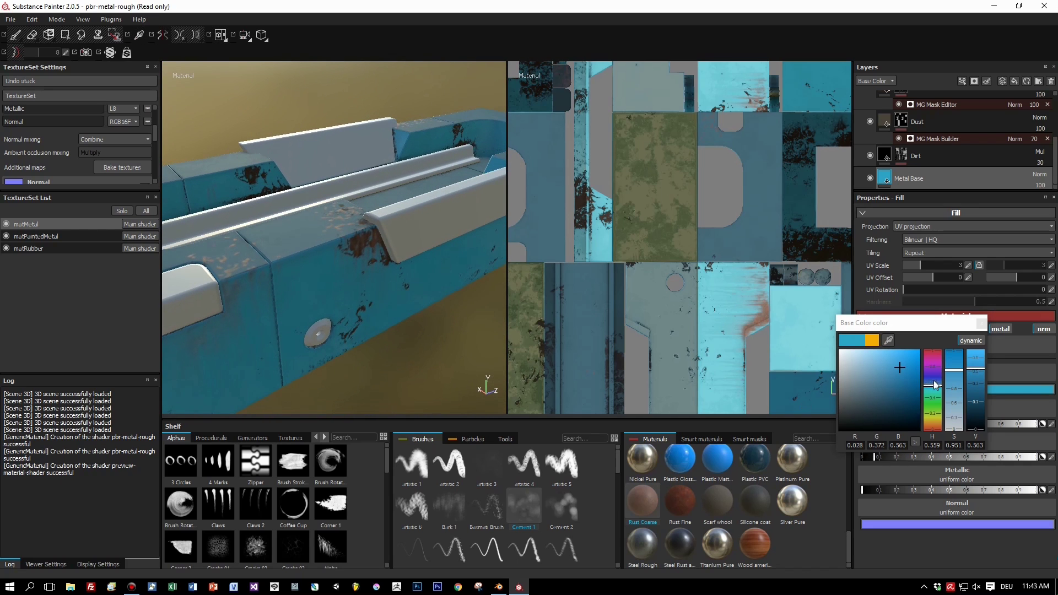
# - Change the Metal Base layer's base color to dark red, RGB 0.237, 0.010, 0.010
pyautogui.moveTo(935, 386); pyautogui.dragTo(941, 340)
pyautogui.moveTo(905, 375)
pyautogui.mouseDown()
pyautogui.moveTo(917, 364)
pyautogui.moveTo(901, 389)
pyautogui.mouseUp()
pyautogui.keyDown('alt'); pyautogui.moveTo(368, 365); pyautogui.dragTo(404, 346); pyautogui.keyUp('alt')
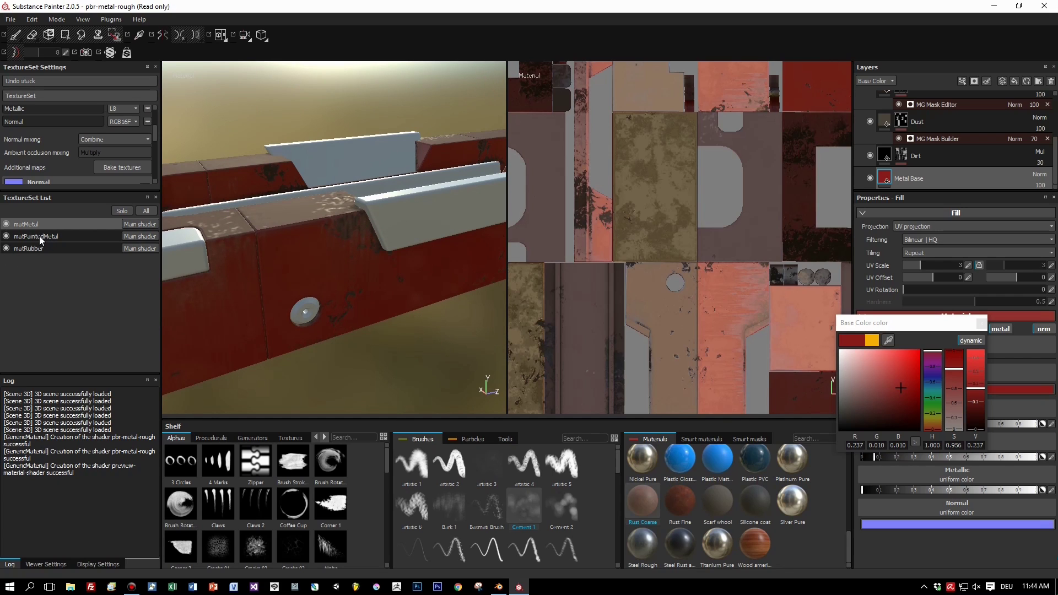
# - Bake all additional mesh maps for the matRubber texture set at 1024x1024
pyautogui.click(31, 248)
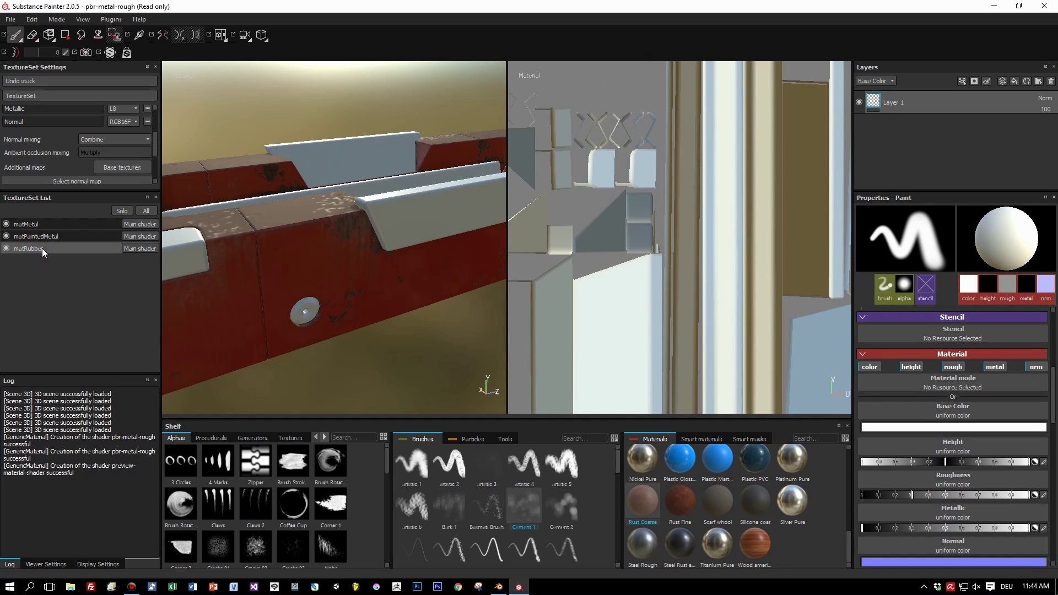
pyautogui.scroll(2, 90, 137)
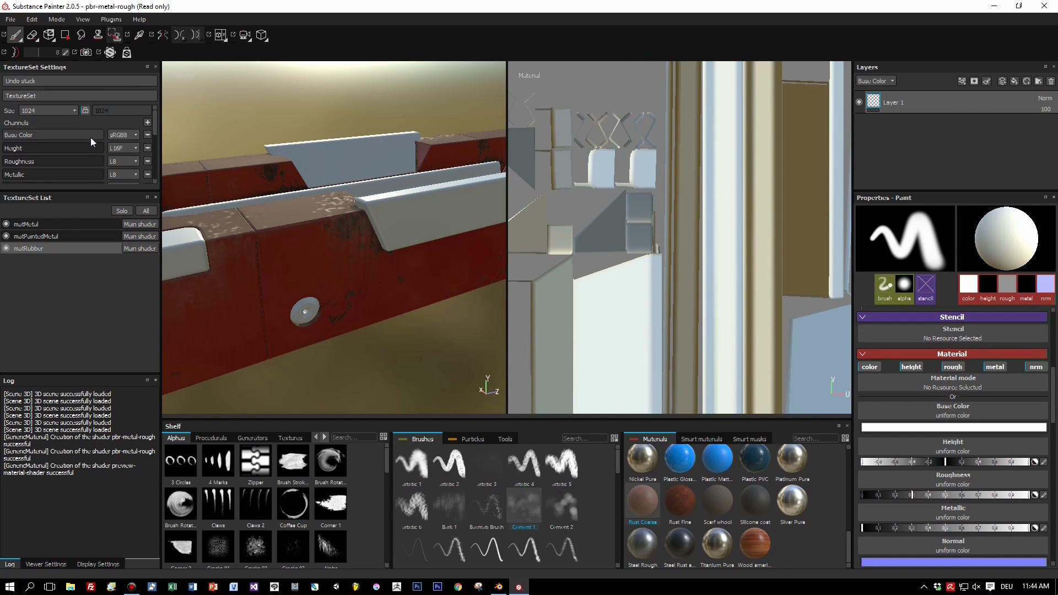
pyautogui.scroll(-2, 91, 137)
pyautogui.click(142, 167)
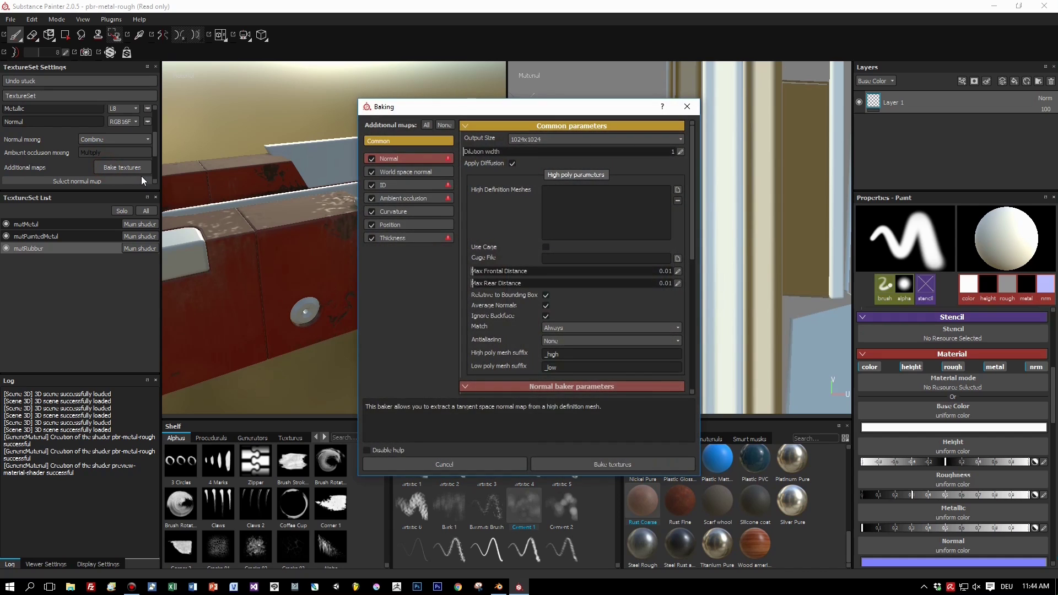
pyautogui.click(489, 467)
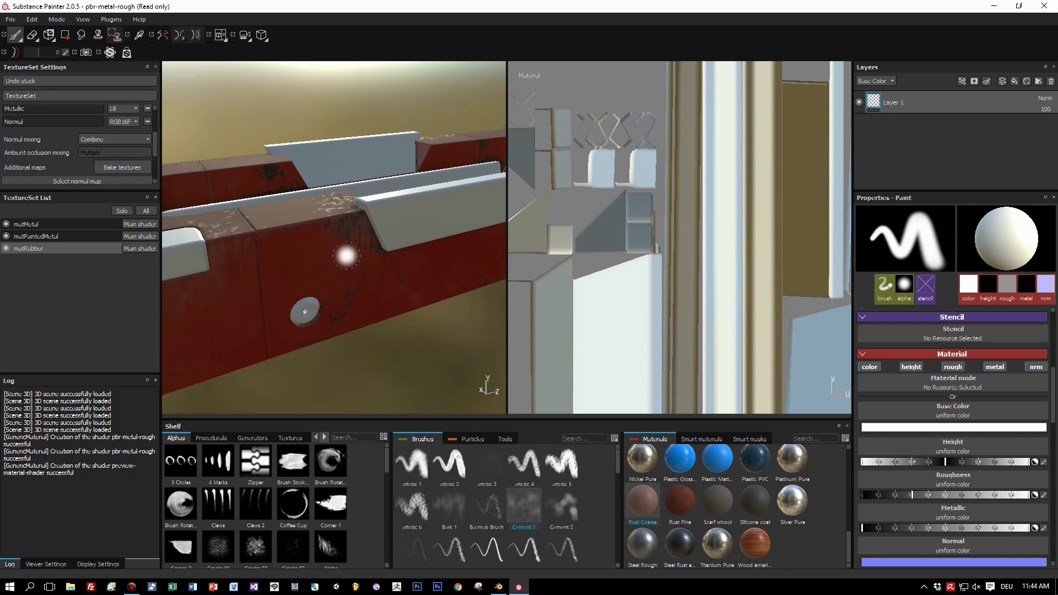
pyautogui.click(121, 167)
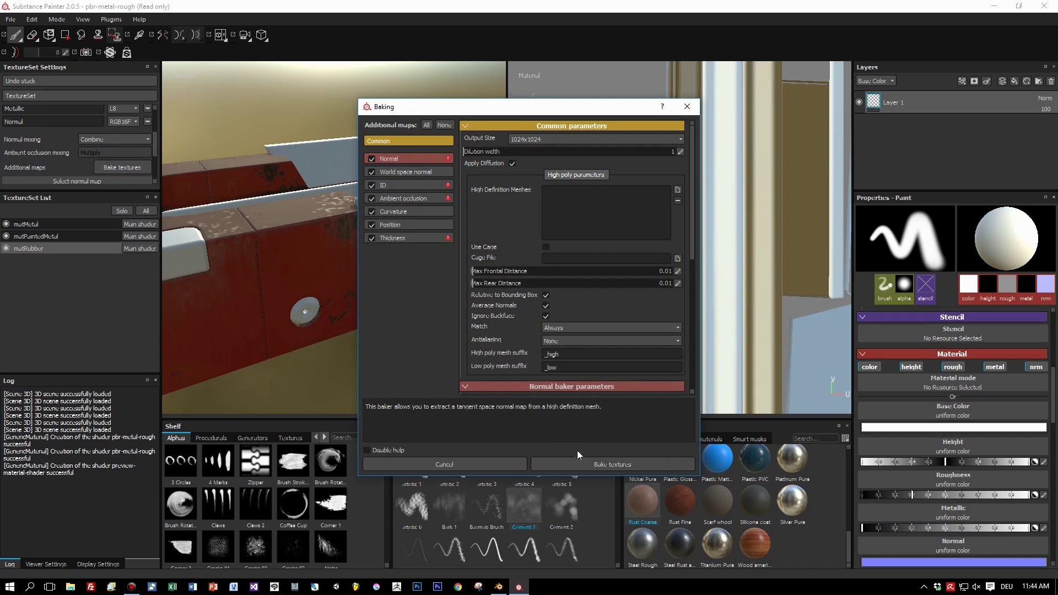
pyautogui.click(579, 464)
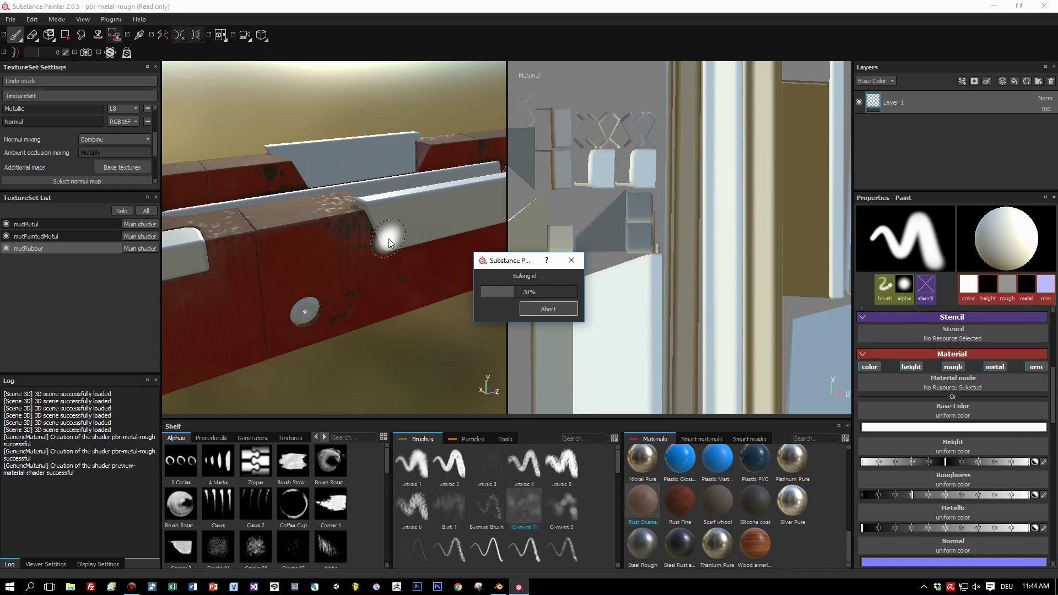
pyautogui.press('Return')
# - Add the Plastic Rubber smart material to the matRubber texture set's layer stack
pyautogui.click(700, 440)
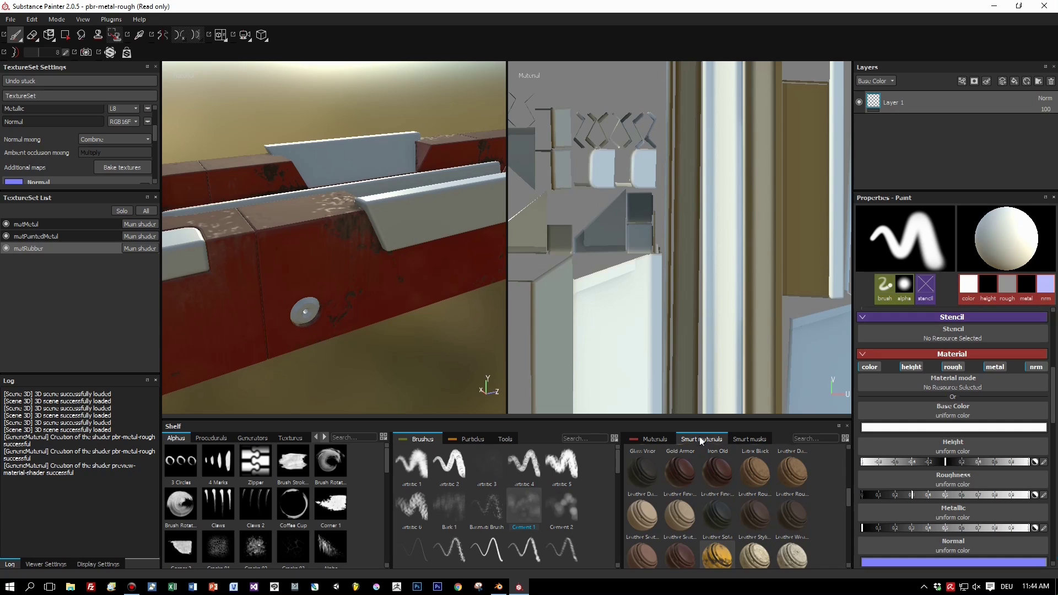
pyautogui.scroll(5, 739, 491)
pyautogui.scroll(-5, 735, 484)
pyautogui.scroll(-3, 734, 487)
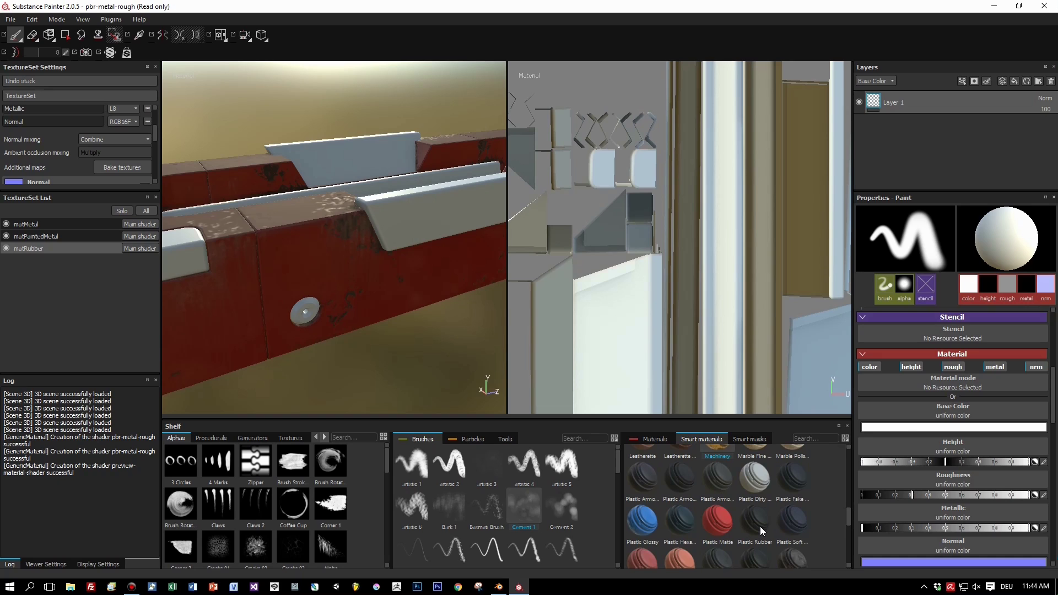
pyautogui.moveTo(761, 529)
pyautogui.moveTo(759, 520); pyautogui.dragTo(925, 102)
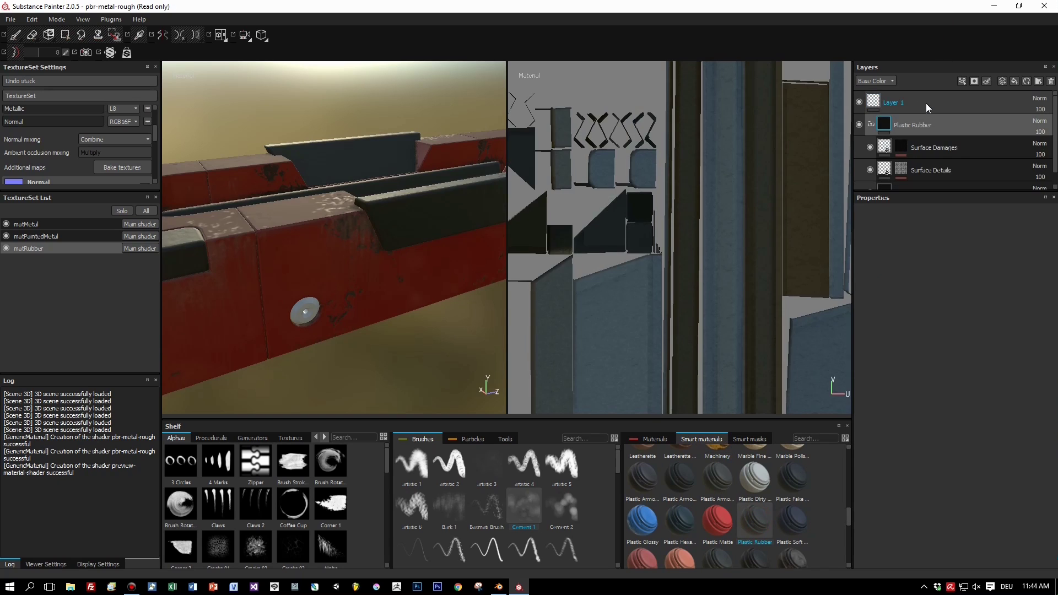
pyautogui.keyDown('alt'); pyautogui.moveTo(424, 256); pyautogui.dragTo(433, 281); pyautogui.keyUp('alt')
pyautogui.scroll(5, 433, 282)
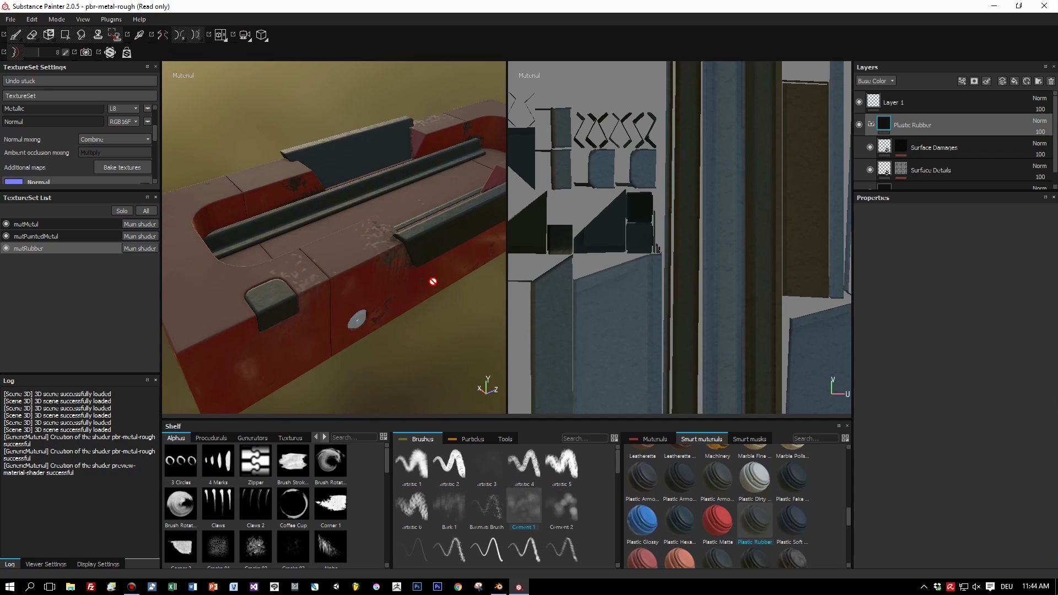
# - Bake the additional mesh maps for the matPaintedMetal texture set
pyautogui.click(35, 236)
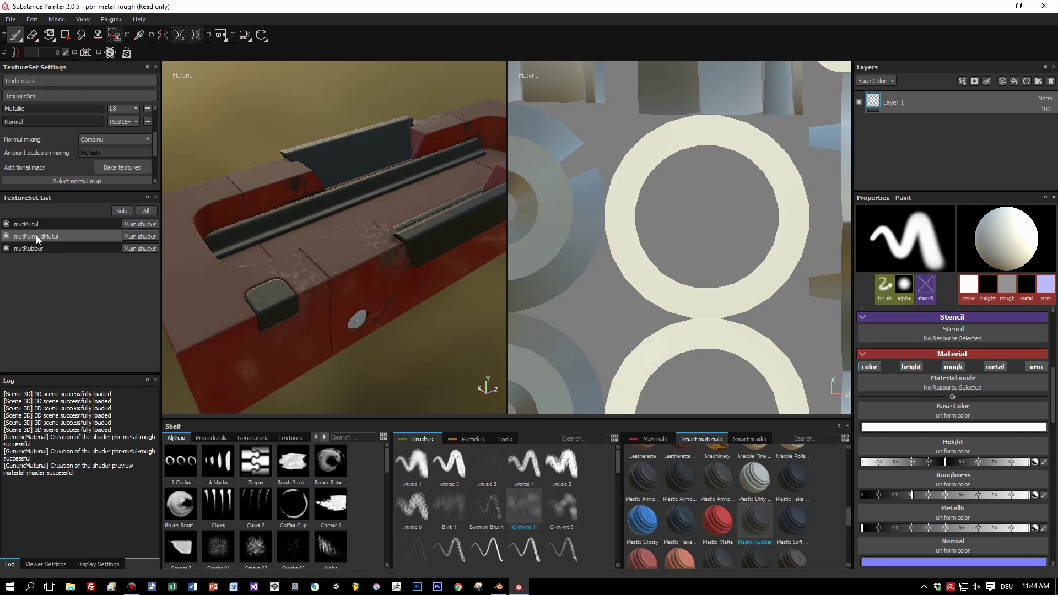
pyautogui.scroll(-1, 115, 148)
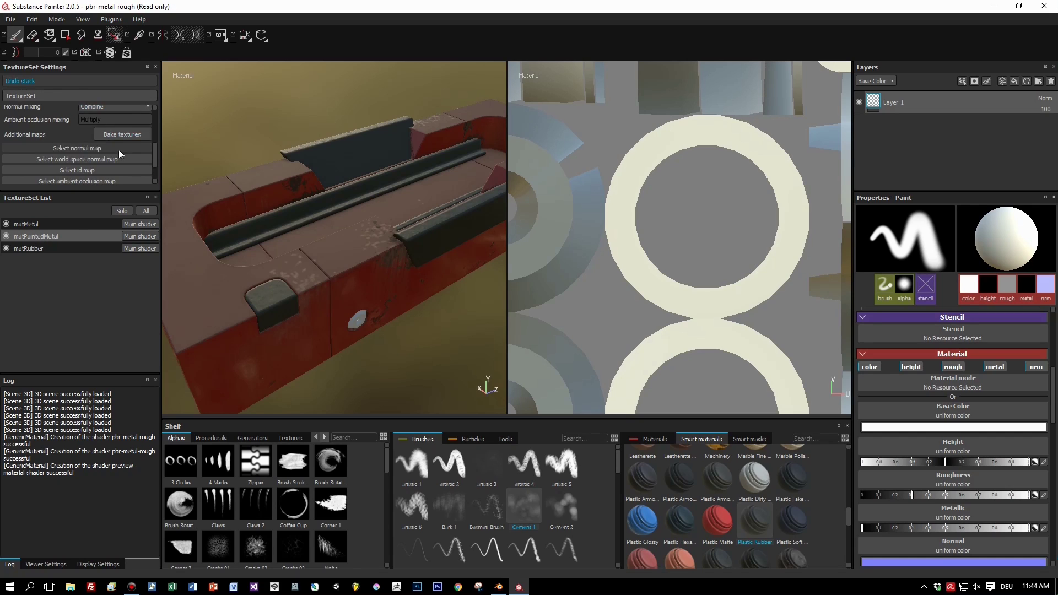
pyautogui.click(119, 134)
pyautogui.click(617, 464)
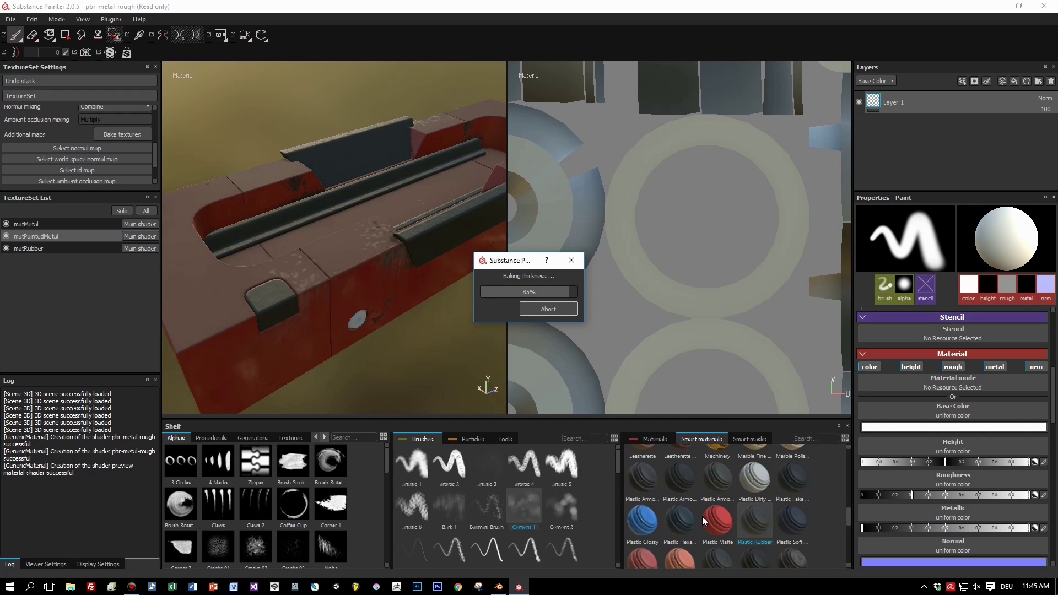
# - Apply the Steel Painted Clearcoat smart material to the matPaintedMetal texture set
pyautogui.click(705, 441)
pyautogui.scroll(-5, 770, 517)
pyautogui.scroll(-2, 772, 519)
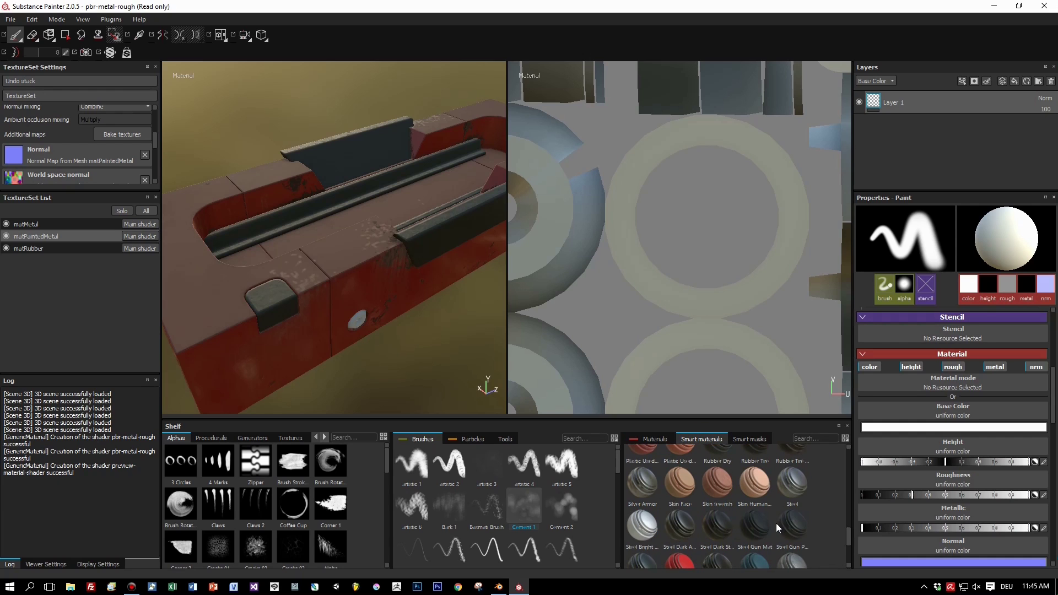
pyautogui.scroll(3, 776, 518)
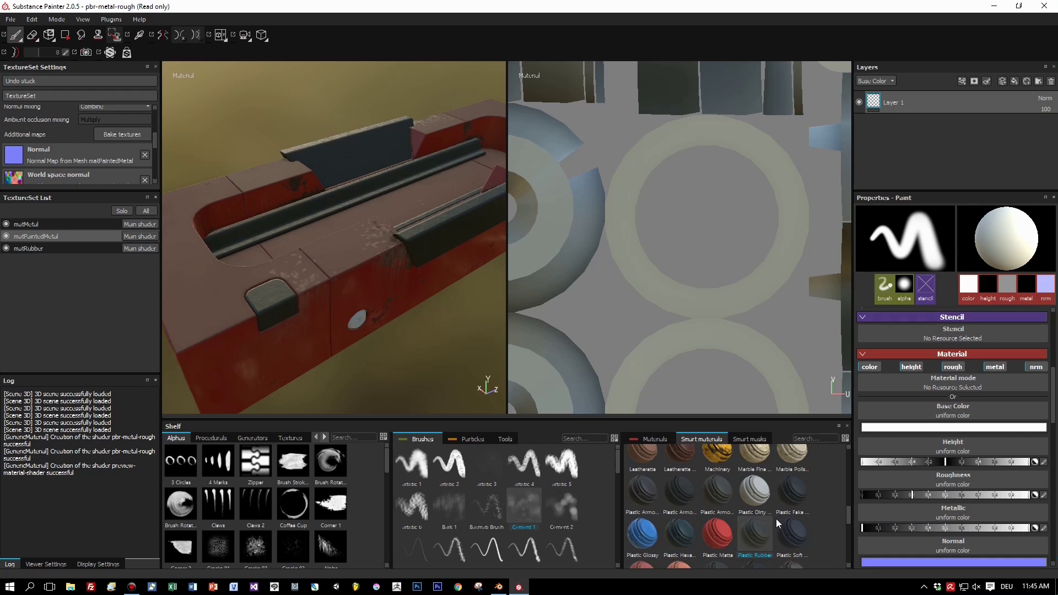
pyautogui.scroll(-2, 776, 518)
pyautogui.scroll(-3, 776, 518)
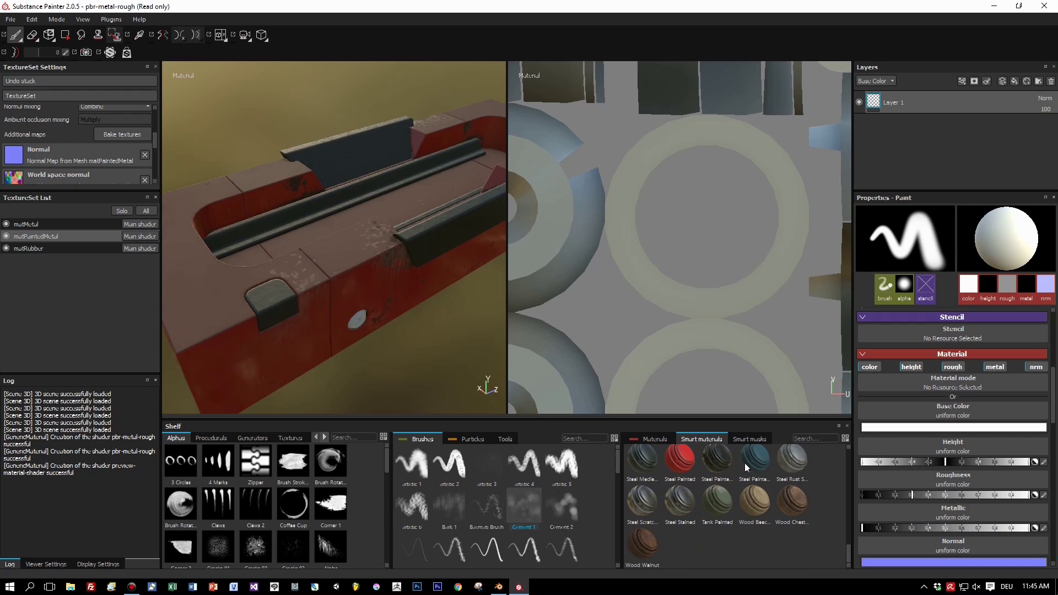
pyautogui.click(723, 455)
pyautogui.moveTo(543, 329)
pyautogui.mouseDown()
pyautogui.moveTo(432, 326)
pyautogui.moveTo(401, 267)
pyautogui.moveTo(354, 239)
pyautogui.moveTo(355, 208)
pyautogui.moveTo(380, 324)
pyautogui.moveTo(366, 348)
pyautogui.moveTo(402, 355)
pyautogui.moveTo(402, 283)
pyautogui.moveTo(352, 207)
pyautogui.moveTo(371, 331)
pyautogui.moveTo(392, 364)
pyautogui.mouseUp()
# - Enlarge the 3D viewport over the UV view and examine the textured box from several sides
pyautogui.scroll(-3, 386, 292)
pyautogui.scroll(6, 386, 293)
pyautogui.scroll(3, 403, 305)
pyautogui.scroll(-5, 403, 305)
pyautogui.keyDown('alt'); pyautogui.moveTo(402, 315); pyautogui.dragTo(331, 246); pyautogui.keyUp('alt')
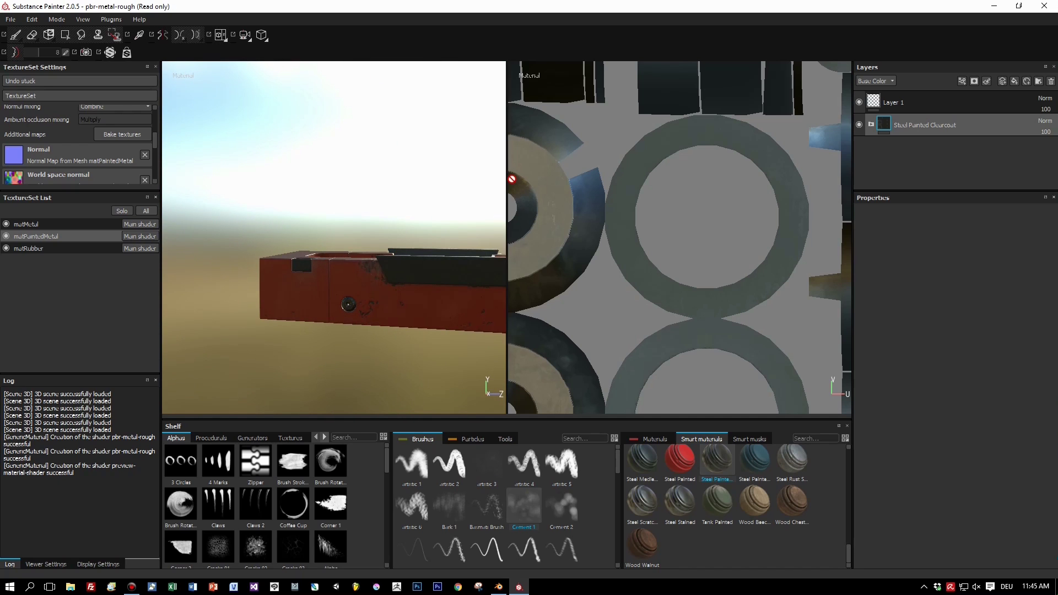
pyautogui.moveTo(508, 178); pyautogui.dragTo(847, 221)
pyautogui.keyDown('alt'); pyautogui.moveTo(587, 200); pyautogui.dragTo(550, 283); pyautogui.keyUp('alt')
pyautogui.keyDown('alt'); pyautogui.moveTo(548, 284); pyautogui.dragTo(485, 286, button='right'); pyautogui.keyUp('alt')
pyautogui.keyDown('alt'); pyautogui.moveTo(484, 305); pyautogui.dragTo(632, 269); pyautogui.keyUp('alt')
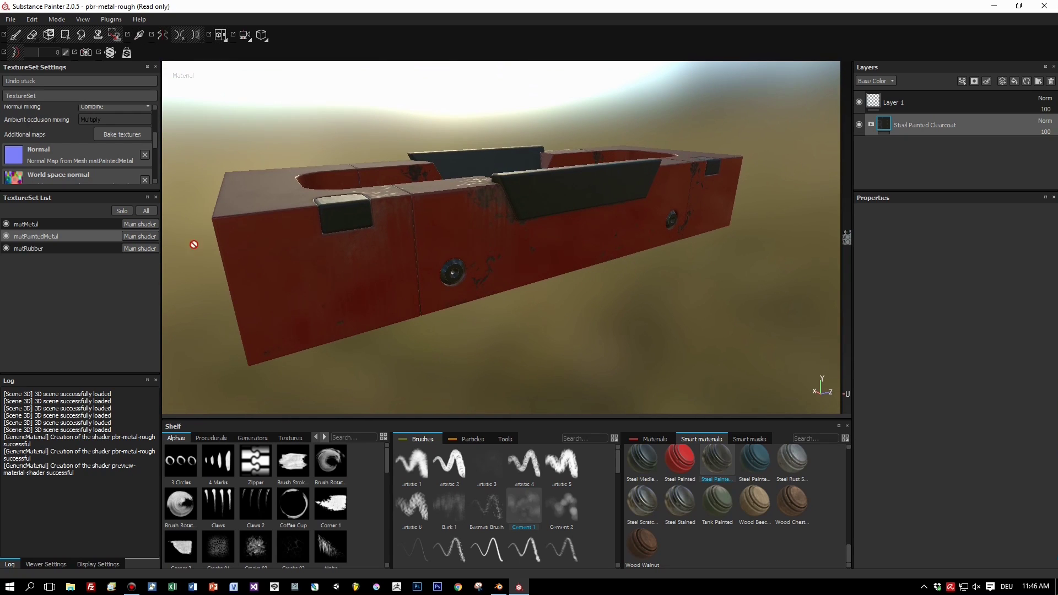
# - On matMetal's Layer 1, load the Silicone coat material for painting with only the roughness and normal channels enabled
pyautogui.click(51, 224)
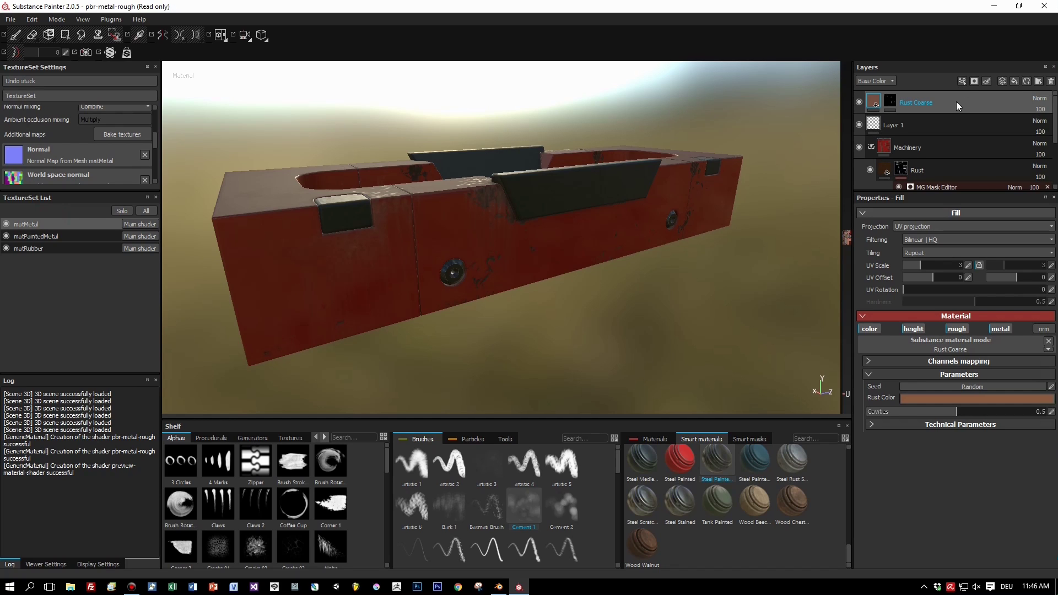
pyautogui.click(921, 123)
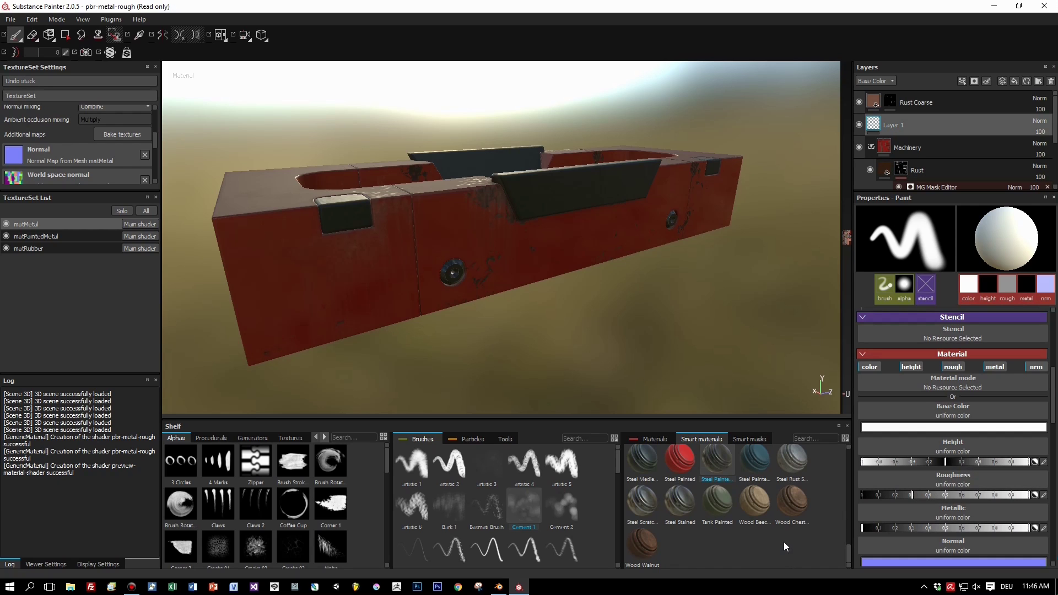
pyautogui.click(650, 439)
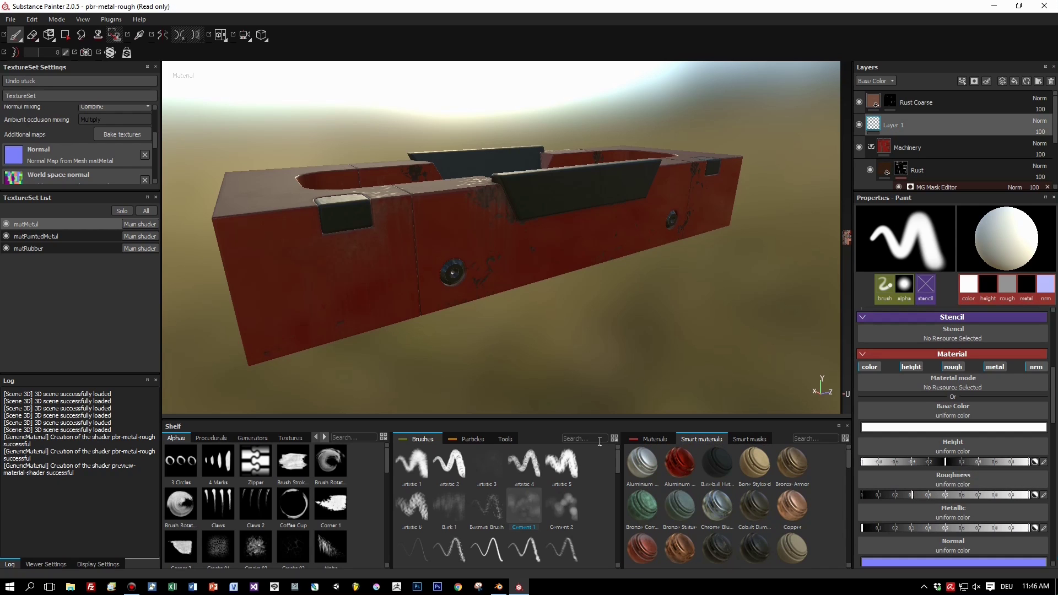
pyautogui.click(649, 435)
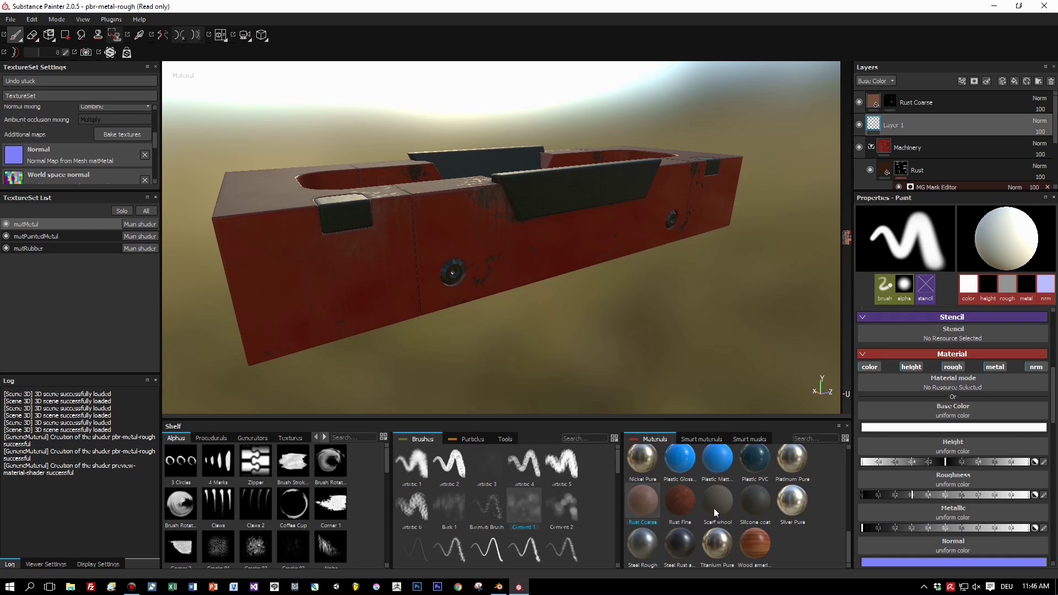
pyautogui.click(757, 502)
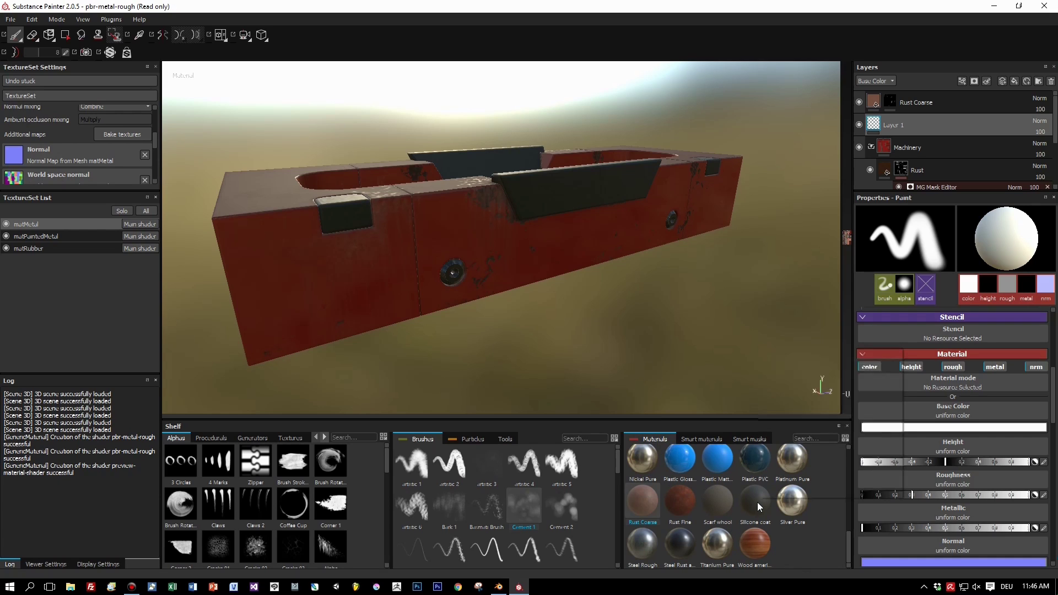
pyautogui.click(877, 368)
pyautogui.click(915, 367)
pyautogui.click(999, 368)
pyautogui.click(1037, 368)
pyautogui.click(1043, 369)
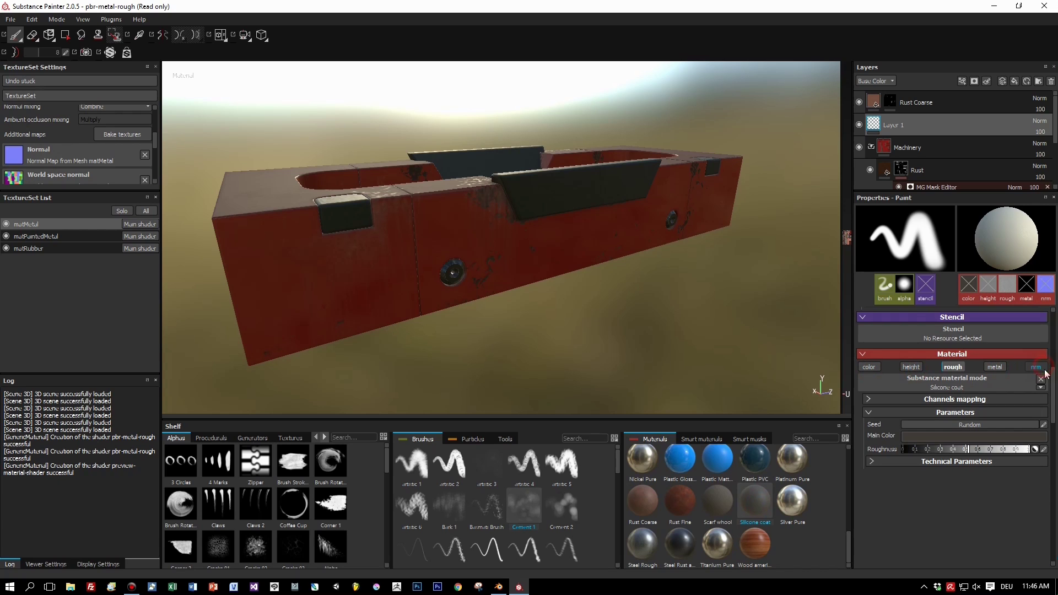
# - Paint Silicone coat roughness variation on the box's side around the round hole with the Cement 2 brush
pyautogui.scroll(5, 451, 236)
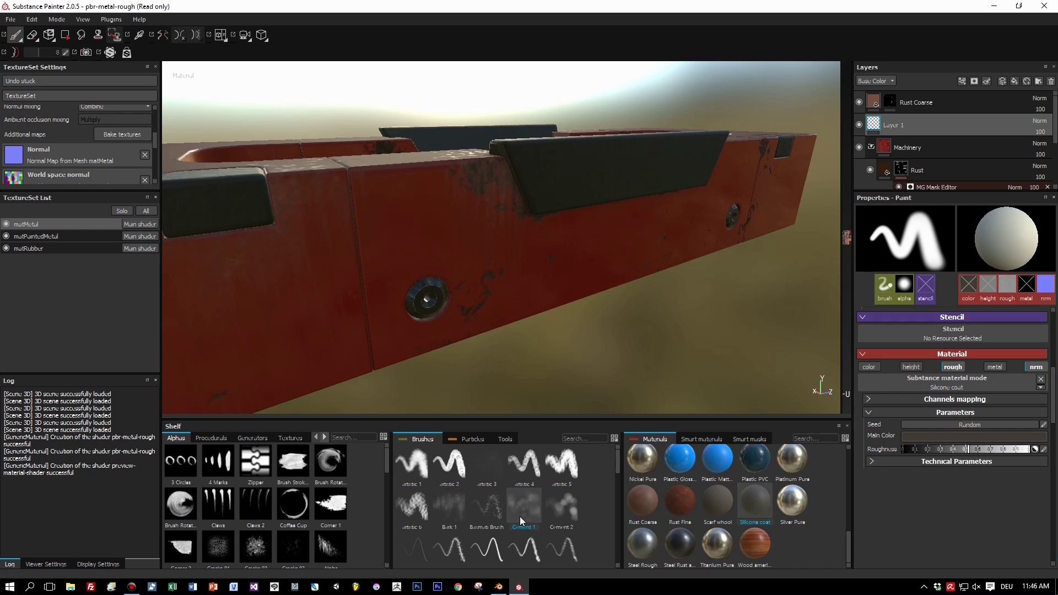
pyautogui.click(562, 506)
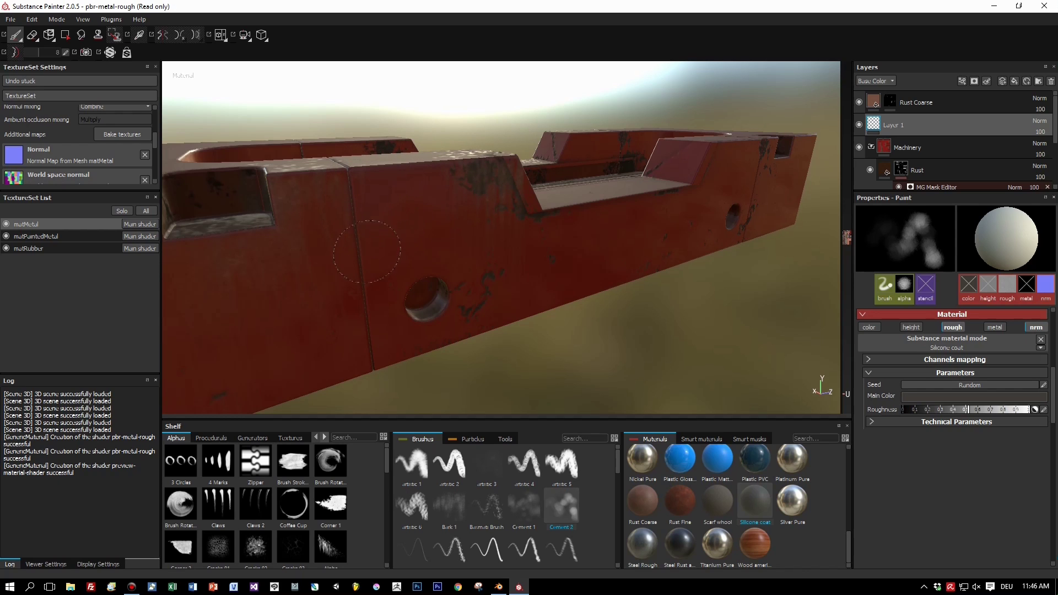
pyautogui.moveTo(483, 168)
pyautogui.keyDown('alt'); pyautogui.mouseDown()
pyautogui.moveTo(463, 227)
pyautogui.moveTo(607, 239)
pyautogui.moveTo(503, 237)
pyautogui.mouseUp(); pyautogui.keyUp('alt')
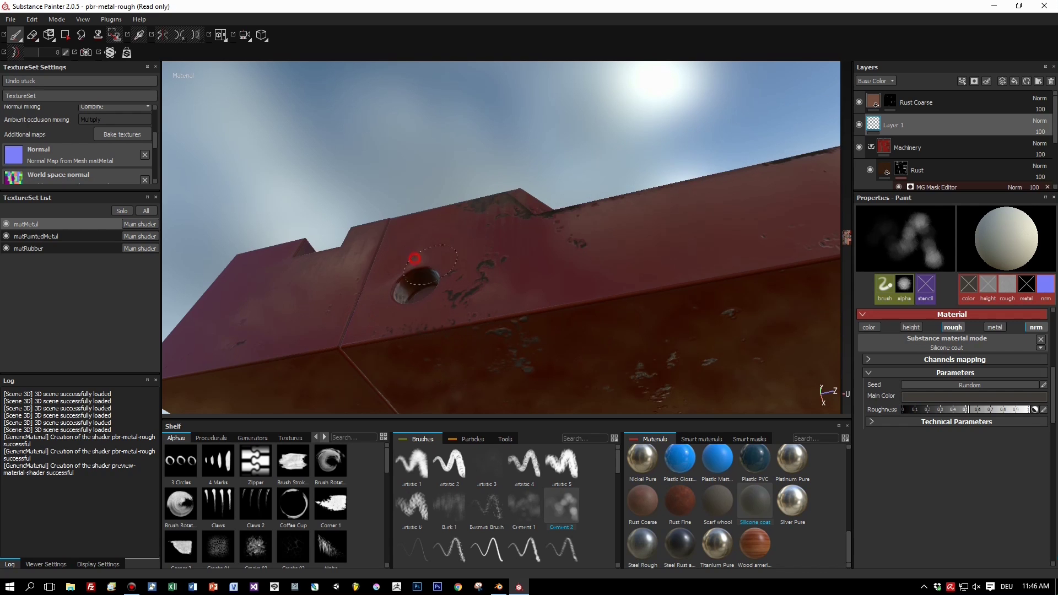
pyautogui.moveTo(480, 118)
pyautogui.keyDown('alt'); pyautogui.mouseDown()
pyautogui.moveTo(548, 118)
pyautogui.moveTo(551, 95)
pyautogui.moveTo(450, 183)
pyautogui.moveTo(402, 177)
pyautogui.moveTo(465, 187)
pyautogui.moveTo(471, 173)
pyautogui.moveTo(460, 186)
pyautogui.mouseUp(); pyautogui.keyUp('alt')
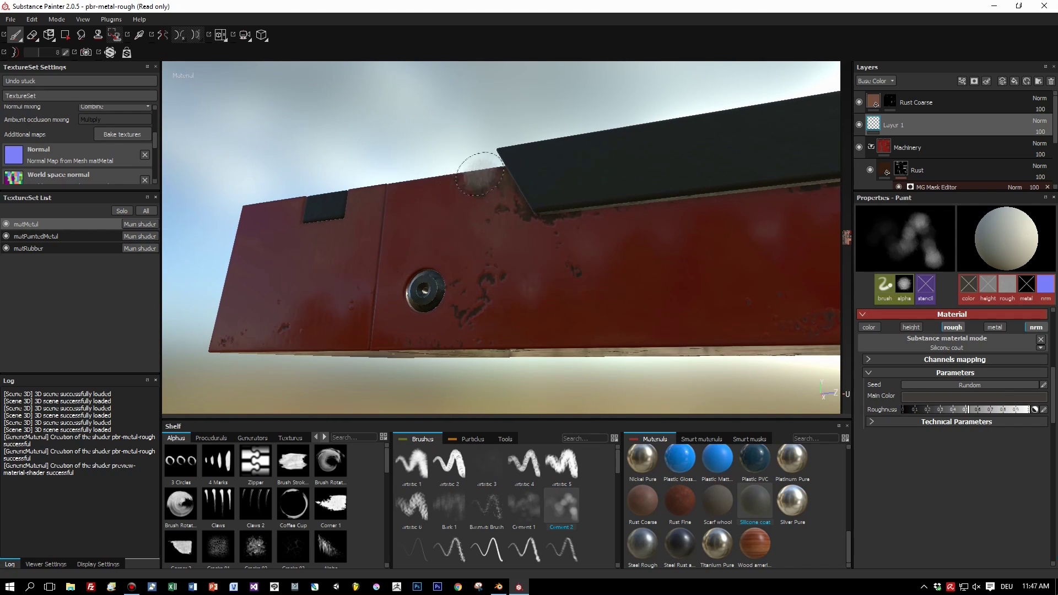
pyautogui.keyDown('alt'); pyautogui.moveTo(616, 249); pyautogui.dragTo(628, 237); pyautogui.keyUp('alt')
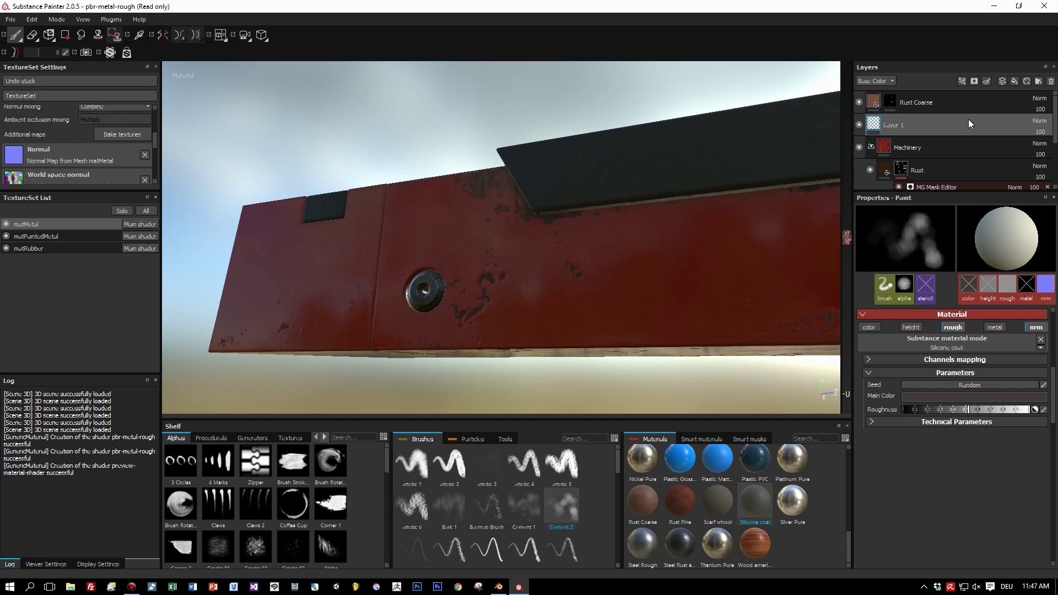
# - Reduce the Silicone coat roughness to about 0.2 and paint glossier patches along the box's red side
pyautogui.moveTo(964, 409); pyautogui.dragTo(931, 410)
pyautogui.click(329, 324)
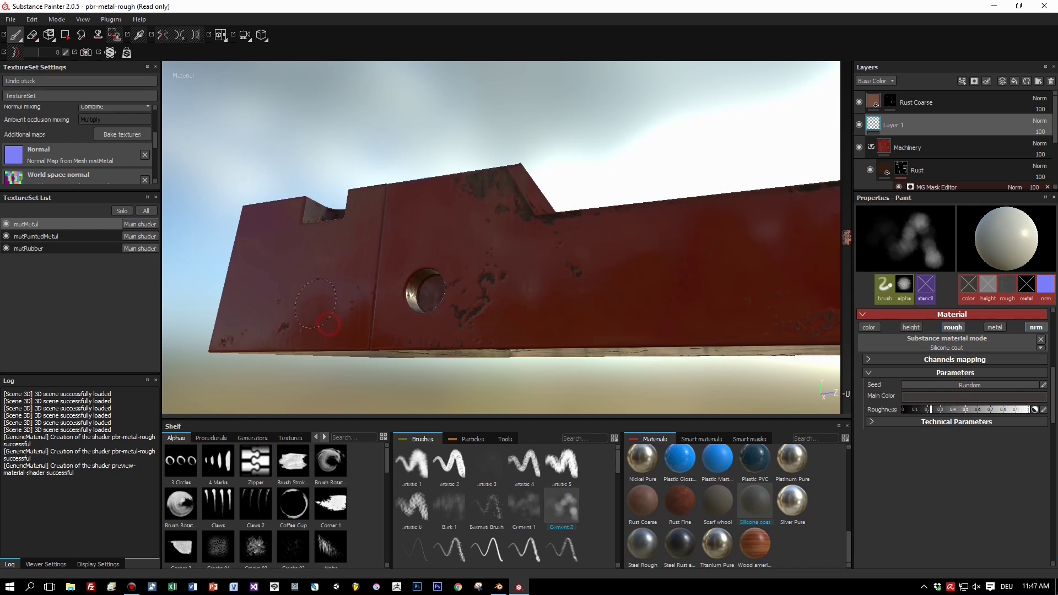
pyautogui.keyDown('alt'); pyautogui.moveTo(372, 385); pyautogui.dragTo(504, 388); pyautogui.keyUp('alt')
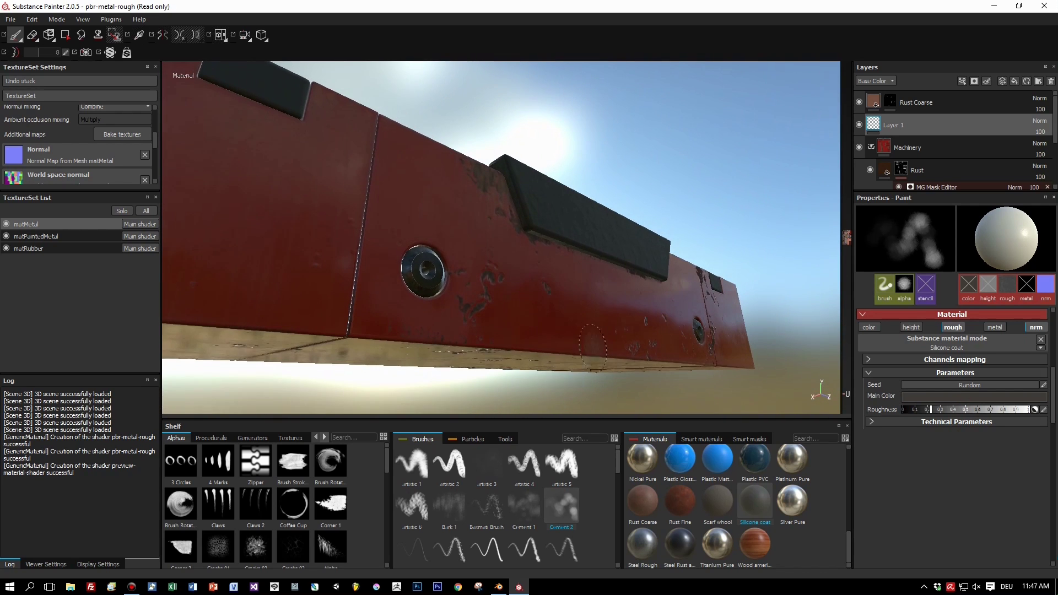
pyautogui.keyDown('alt'); pyautogui.moveTo(662, 207); pyautogui.dragTo(665, 157); pyautogui.keyUp('alt')
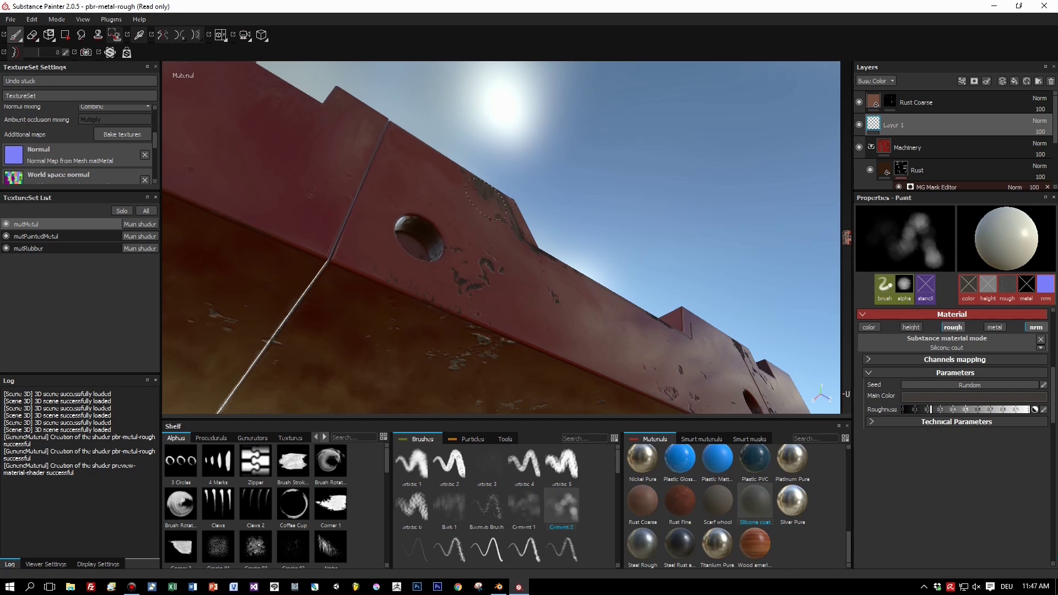
pyautogui.moveTo(659, 126)
pyautogui.keyDown('alt'); pyautogui.mouseDown()
pyautogui.moveTo(593, 154)
pyautogui.moveTo(515, 170)
pyautogui.moveTo(499, 161)
pyautogui.moveTo(484, 177)
pyautogui.moveTo(513, 268)
pyautogui.moveTo(694, 269)
pyautogui.moveTo(645, 323)
pyautogui.moveTo(723, 382)
pyautogui.moveTo(706, 388)
pyautogui.mouseUp(); pyautogui.keyUp('alt')
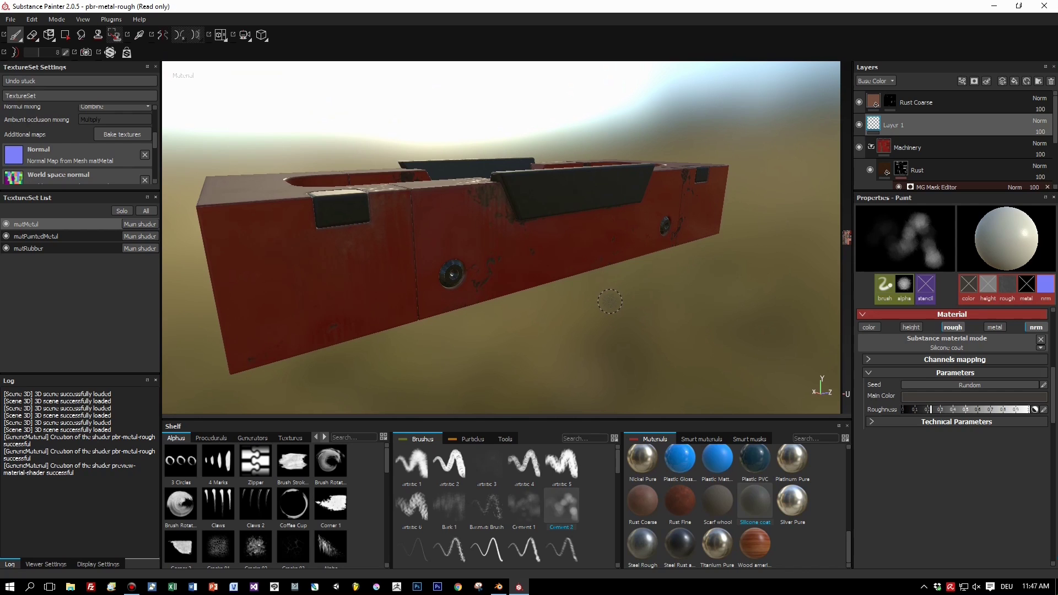
# - Set the Rust Coarse mask's paint grayscale to white and brush faint rust near the side seam and corner plate
pyautogui.click(892, 102)
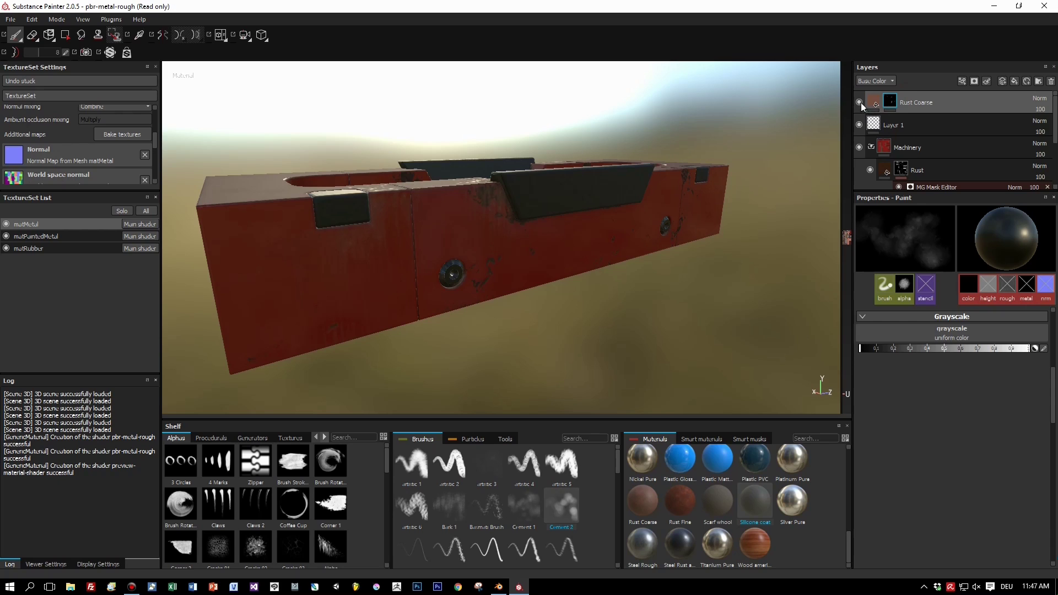
pyautogui.click(902, 348)
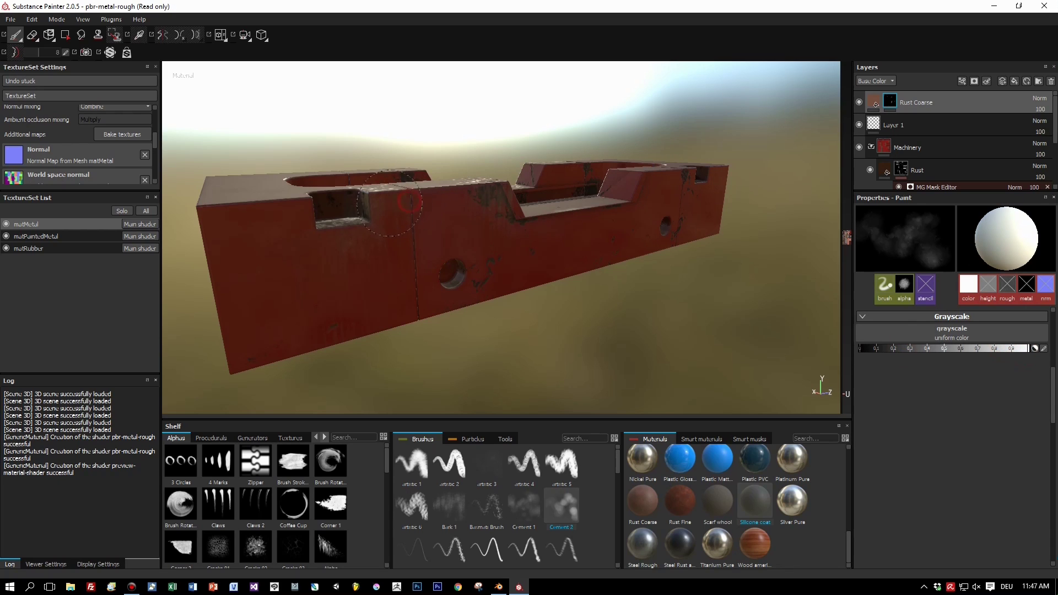
pyautogui.moveTo(374, 195)
pyautogui.mouseDown()
pyautogui.moveTo(416, 196)
pyautogui.moveTo(390, 210)
pyautogui.moveTo(430, 231)
pyautogui.moveTo(500, 241)
pyautogui.mouseUp()
pyautogui.scroll(3, 500, 241)
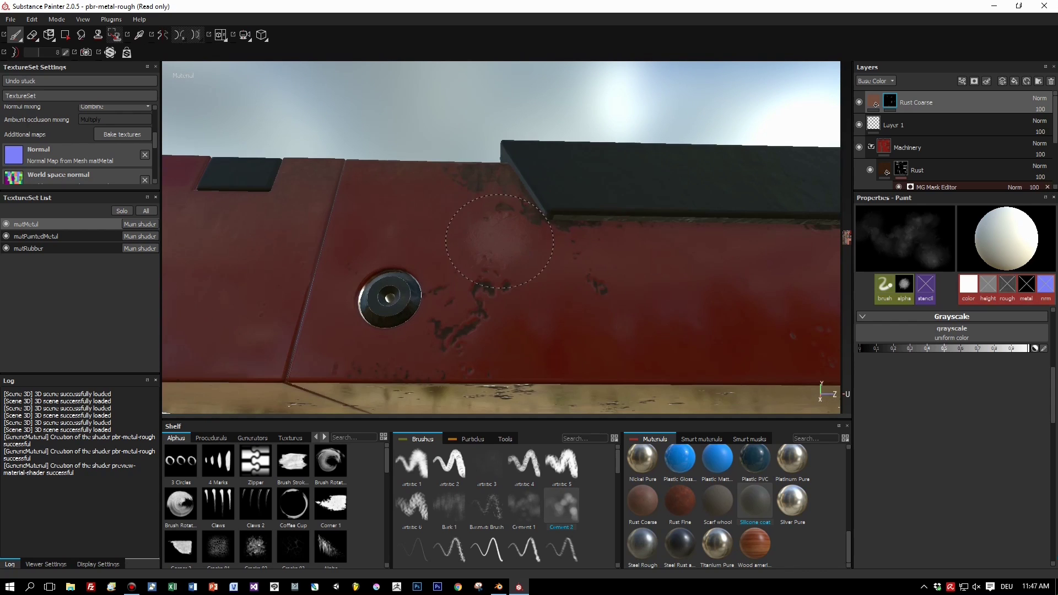
pyautogui.moveTo(421, 83)
pyautogui.keyDown('alt'); pyautogui.mouseDown()
pyautogui.moveTo(440, 59)
pyautogui.moveTo(458, 161)
pyautogui.moveTo(522, 170)
pyautogui.moveTo(518, 182)
pyautogui.mouseUp(); pyautogui.keyUp('alt')
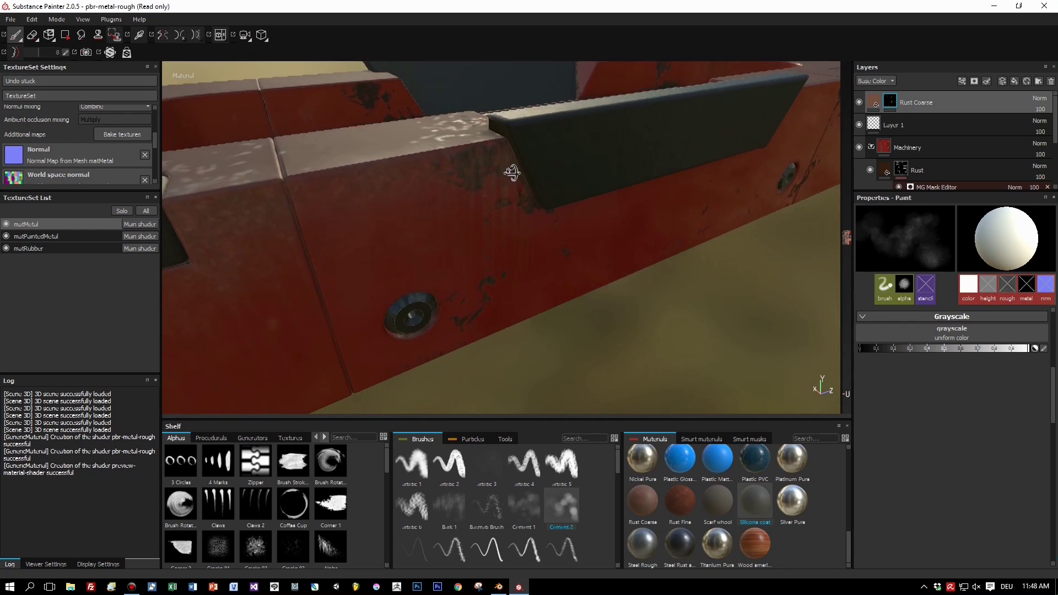
pyautogui.keyDown('alt'); pyautogui.moveTo(246, 202); pyautogui.dragTo(265, 194); pyautogui.keyUp('alt')
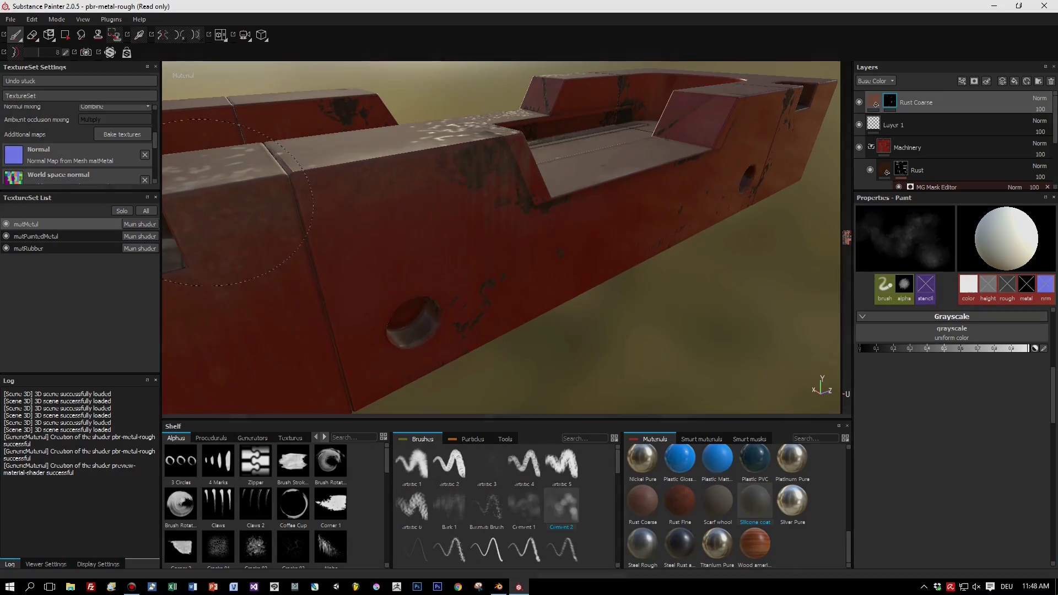